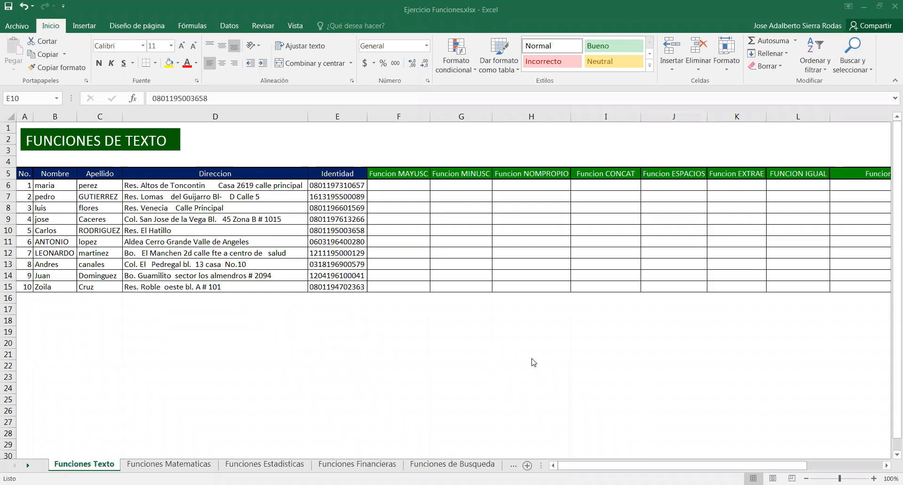
left_click(398, 186)
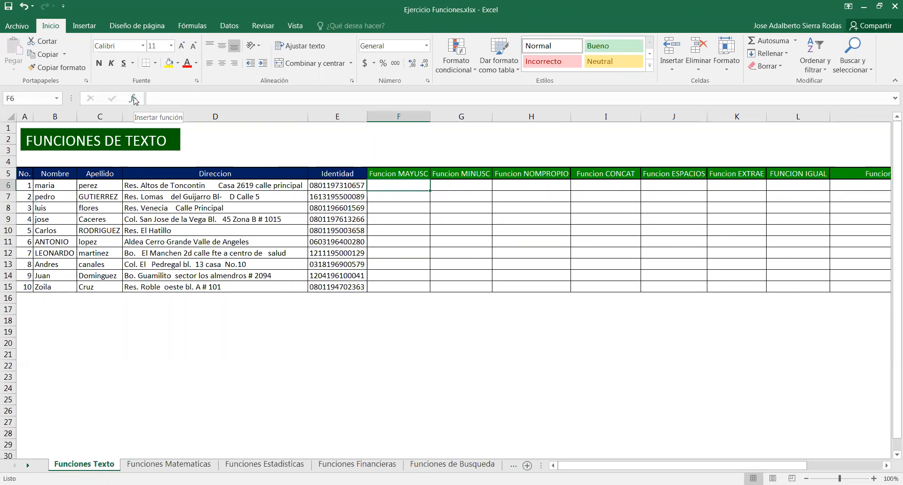
left_click(196, 24)
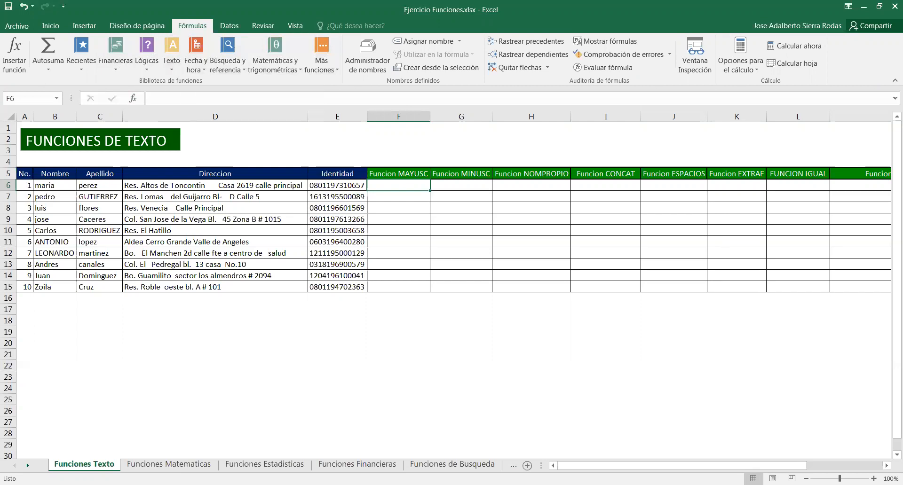
left_click(361, 382)
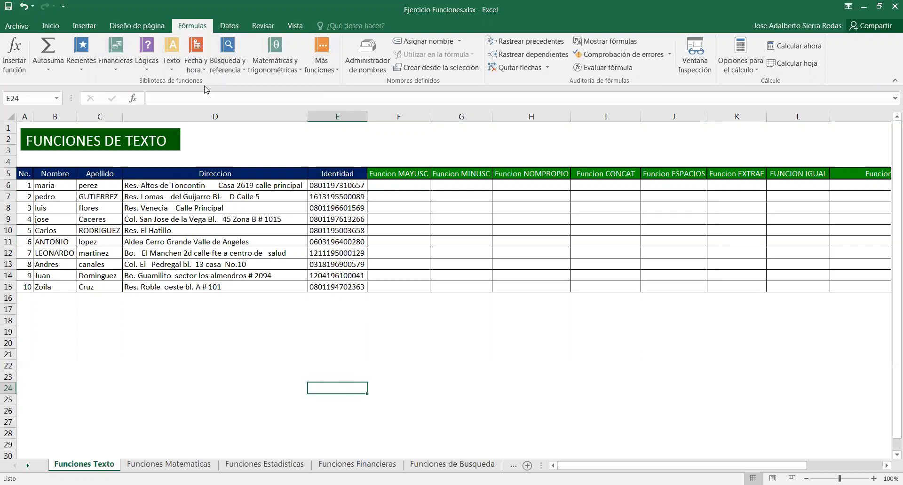
left_click(388, 186)
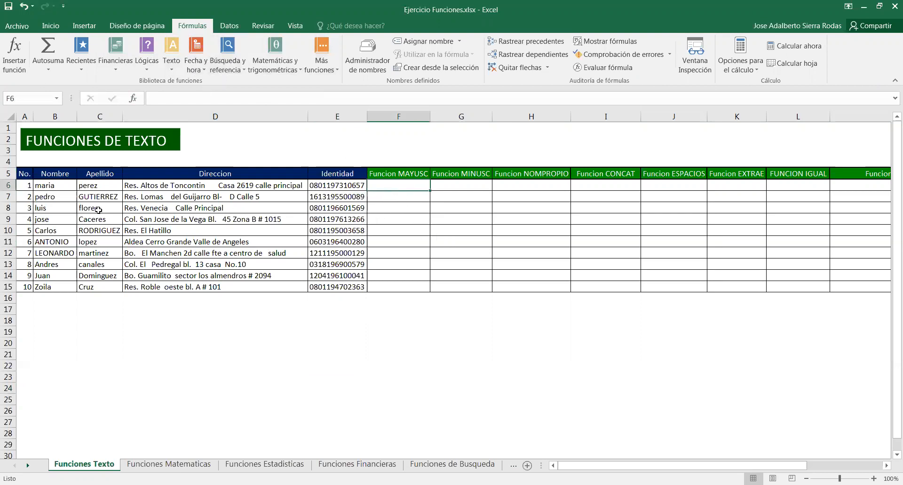
left_click(61, 188)
left_click_drag(61, 208, 64, 286)
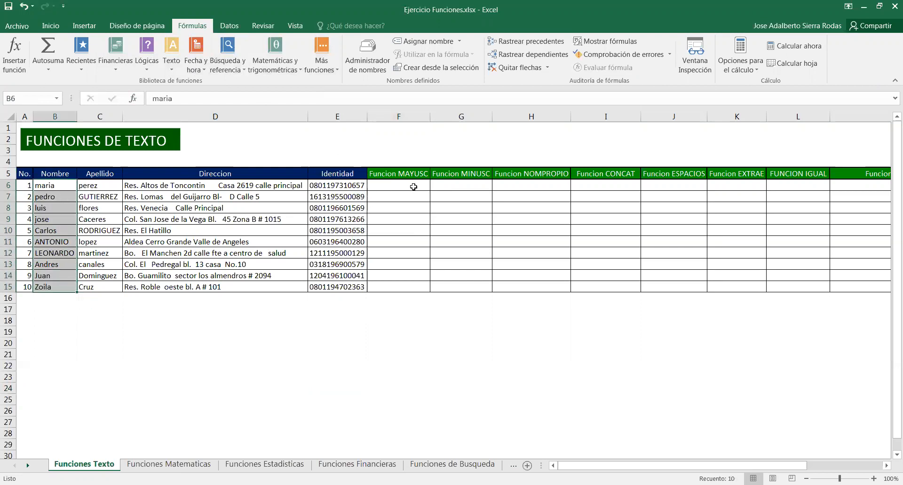
Insert a MAYUSC function in the first Funcion MAYUSC cell using the first name cell B6 as its text
left_click(411, 186)
left_click(174, 69)
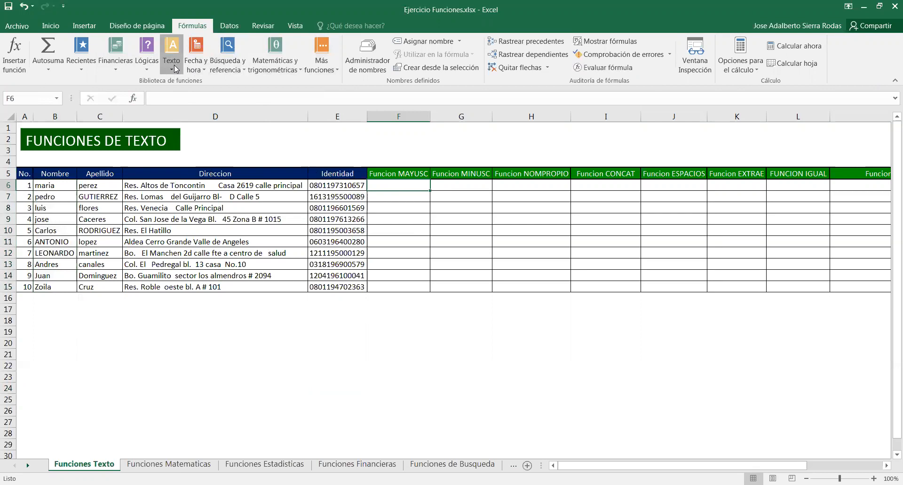
left_click_drag(246, 278, 246, 329)
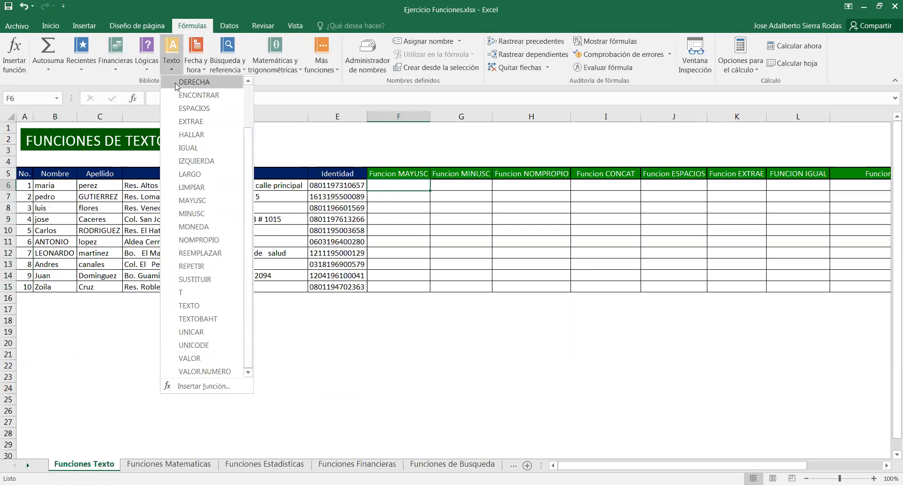
scroll(230, 188, "up", 2)
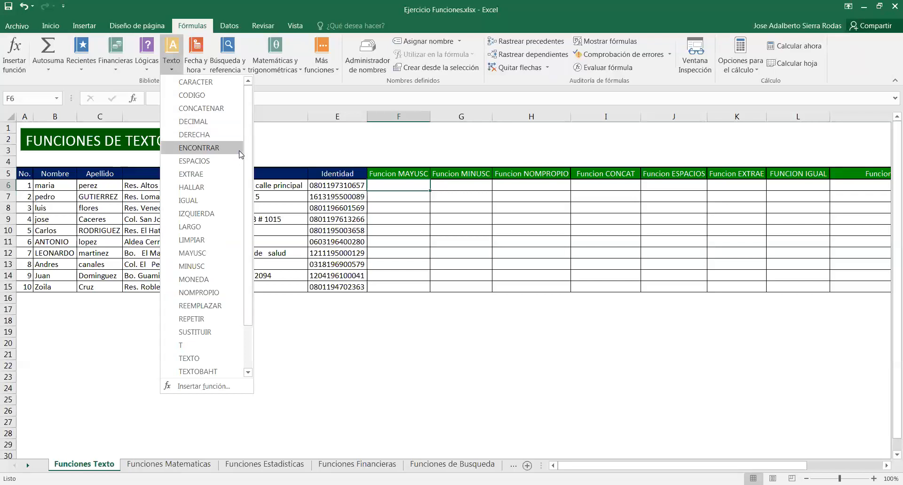
left_click(207, 256)
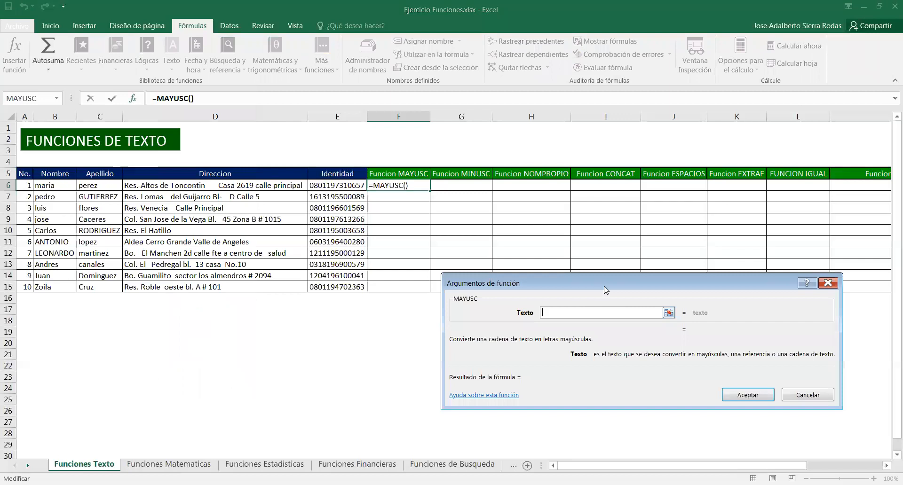
left_click_drag(605, 290, 607, 143)
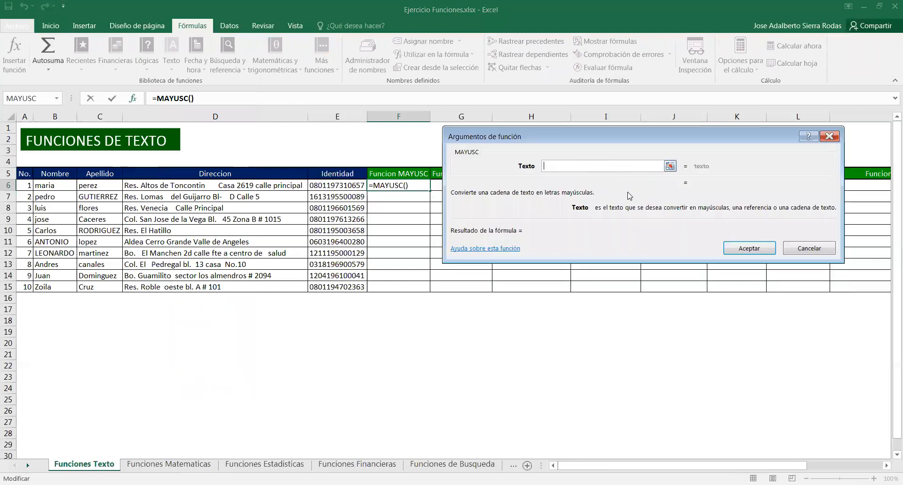
left_click(55, 186)
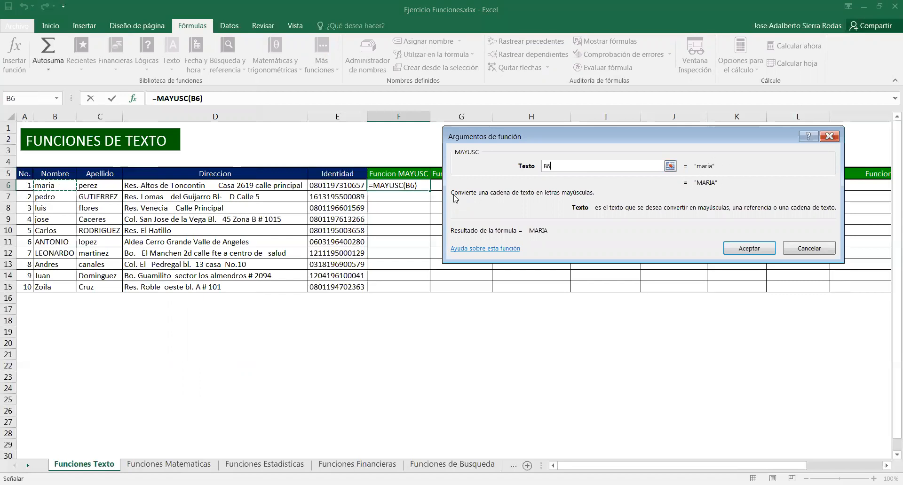
left_click_drag(453, 195, 441, 194)
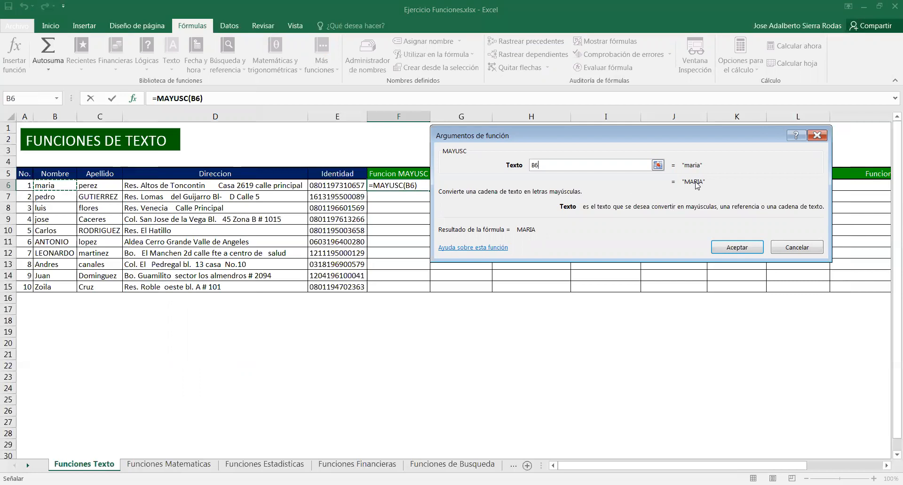
left_click(731, 249)
Copy the MAYUSC formula down the Funcion MAYUSC column through row 15
left_click_drag(429, 190, 431, 289)
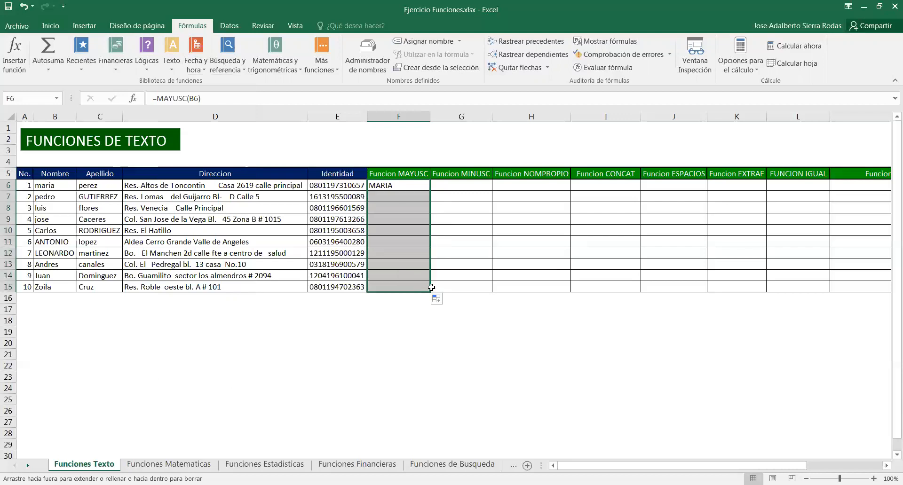
left_click(471, 343)
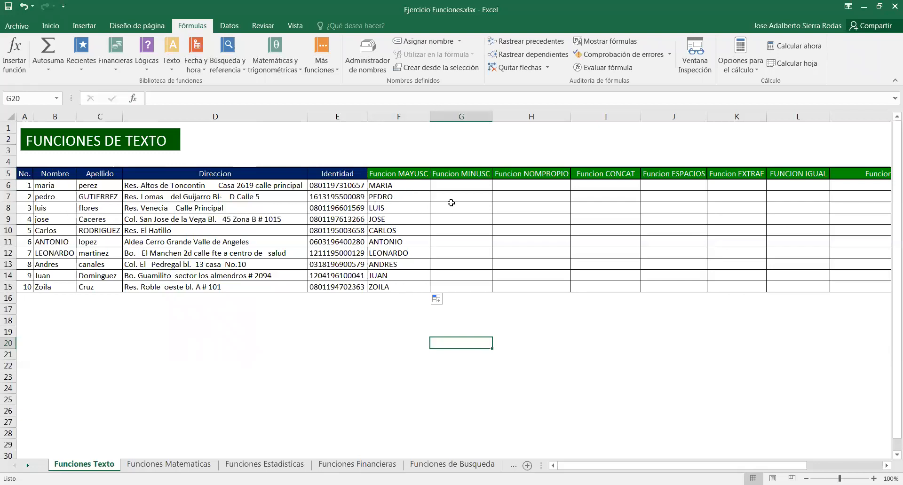
Enter the formula =MINUSC(C6) in the first Funcion MINUSC cell, converting the surname to lowercase
left_click(456, 187)
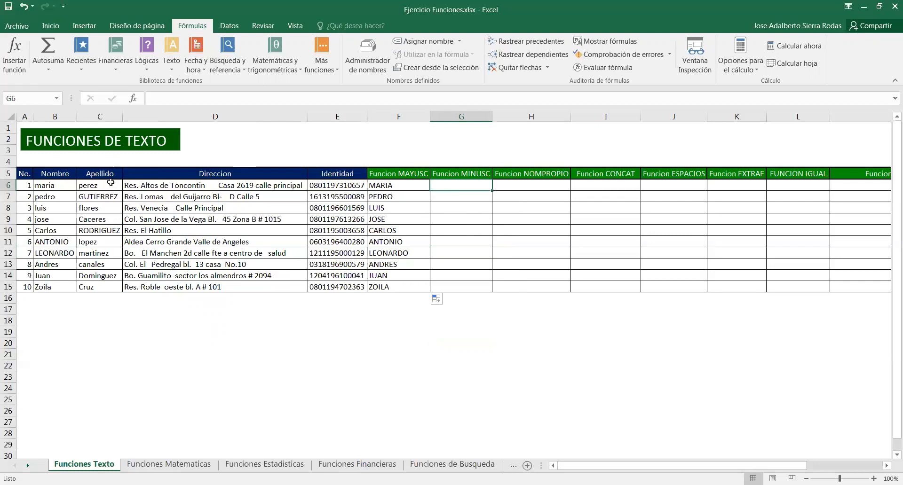
left_click_drag(110, 175, 103, 286)
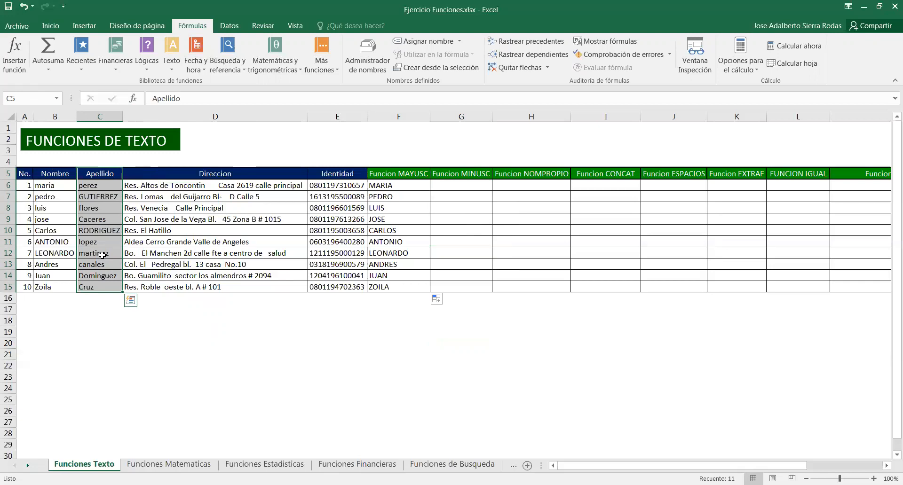
left_click(454, 186)
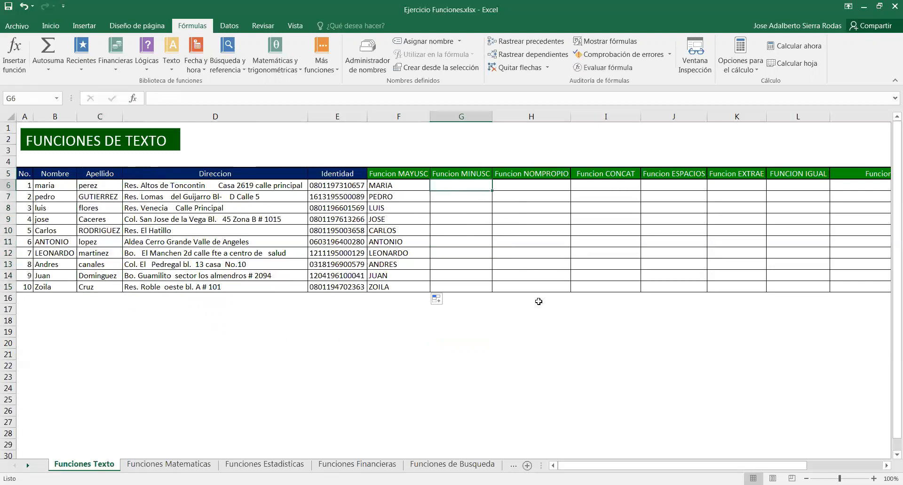
type("=")
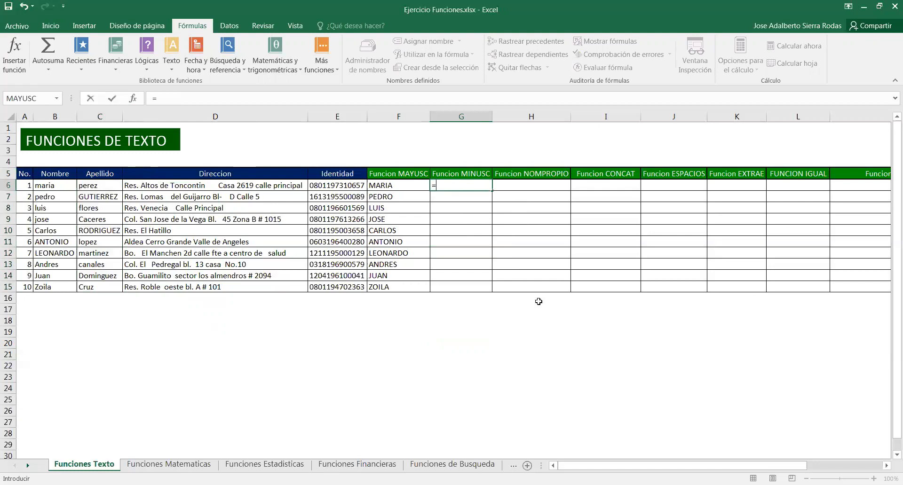
type("minu")
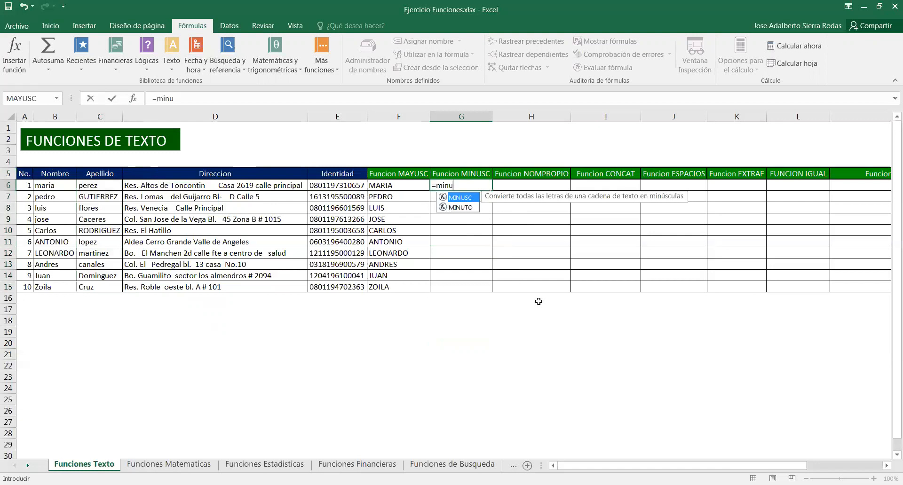
double_click(464, 200)
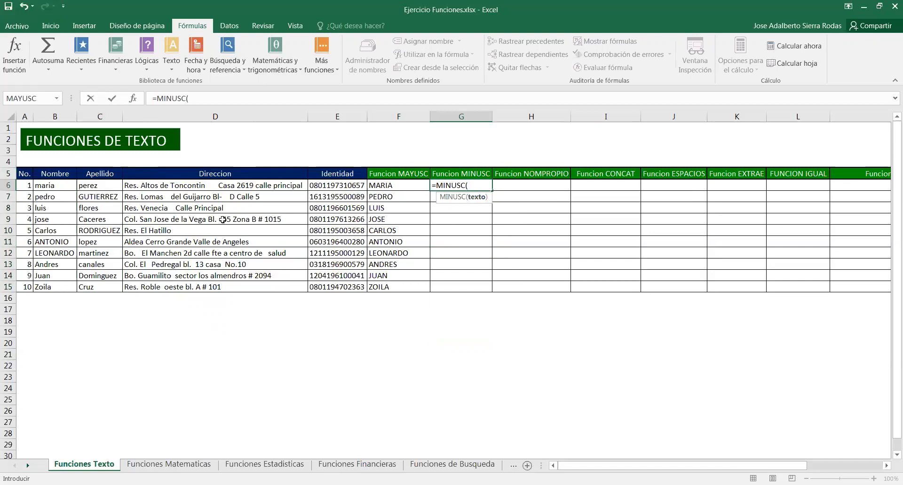
left_click(106, 185)
type(")")
key("Return")
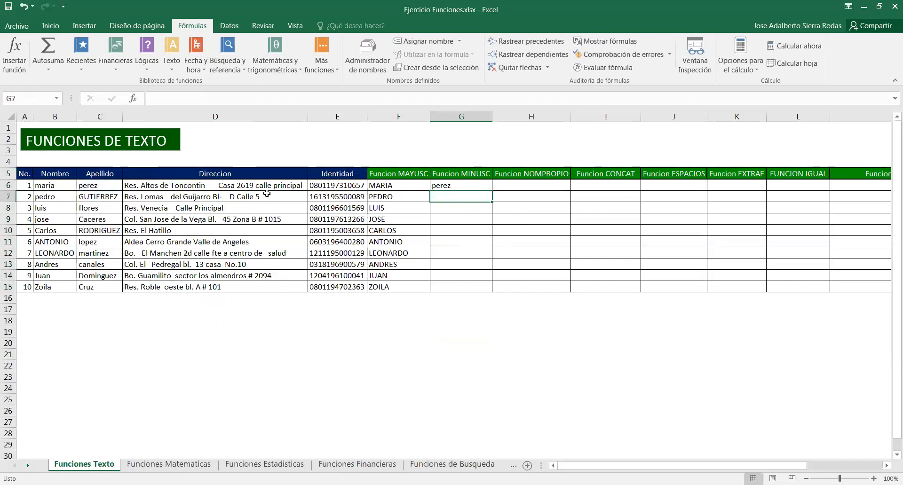
Copy the MINUSC formula down the Funcion MINUSC column through row 15
left_click(466, 183)
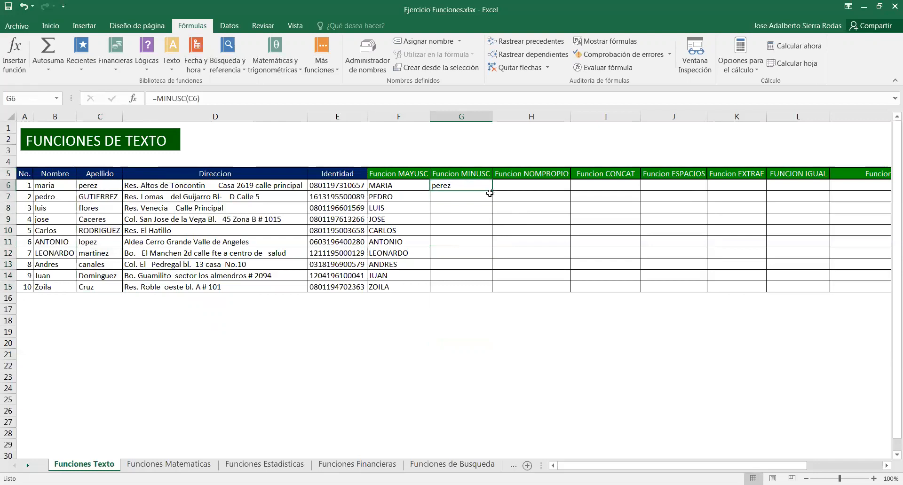
double_click(492, 192)
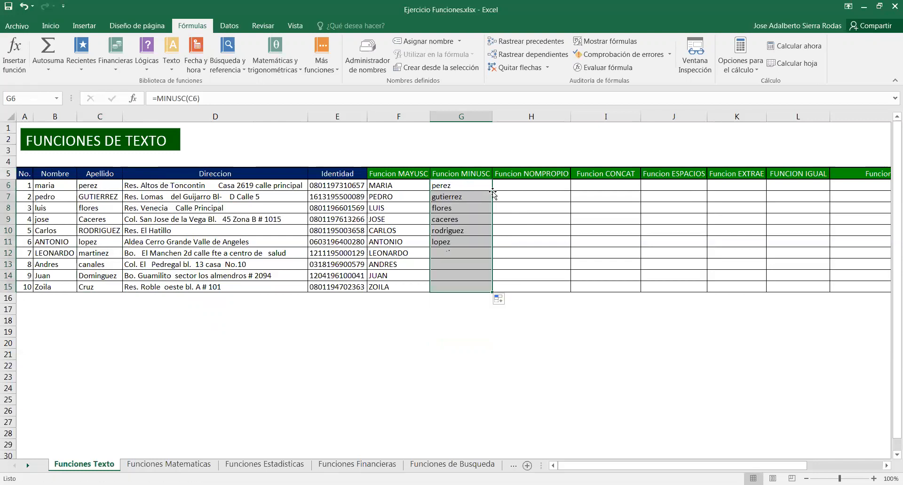
left_click(402, 357)
left_click(108, 198)
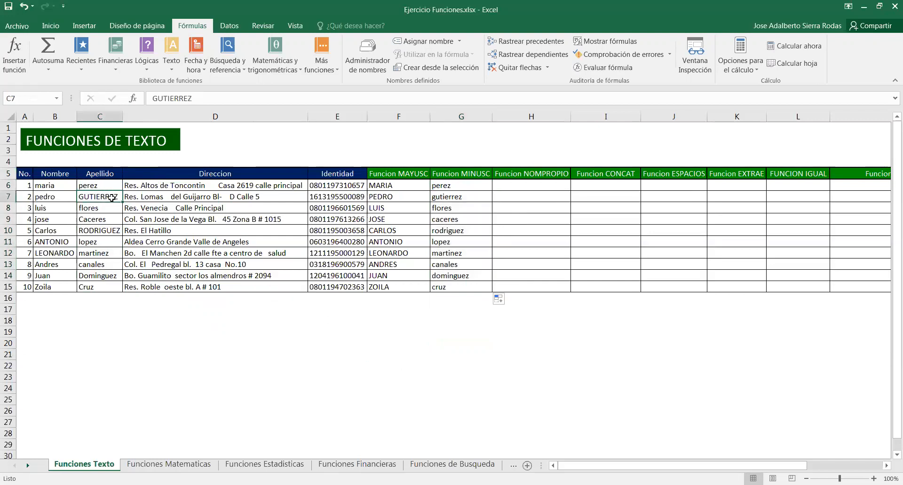
left_click(457, 198)
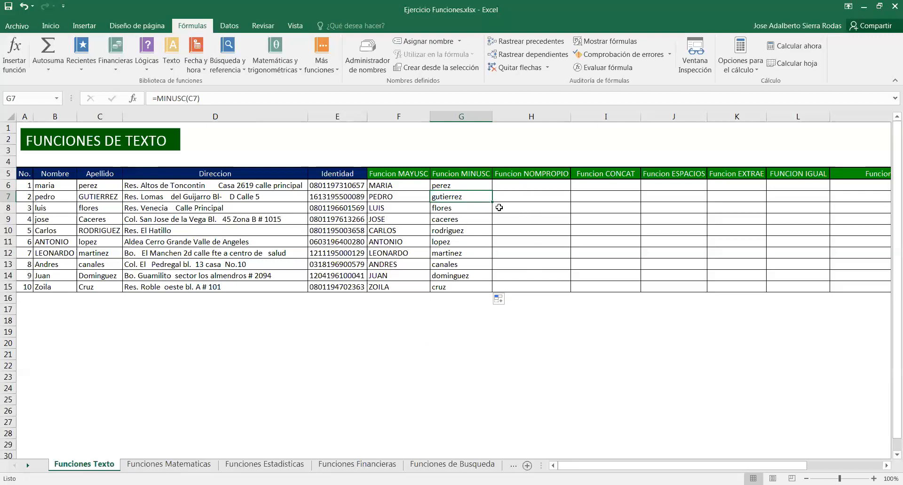
Insert a NOMPROPIO function in the first Funcion NOMPROPIO cell using the first name cell B6 as its text
left_click(519, 183)
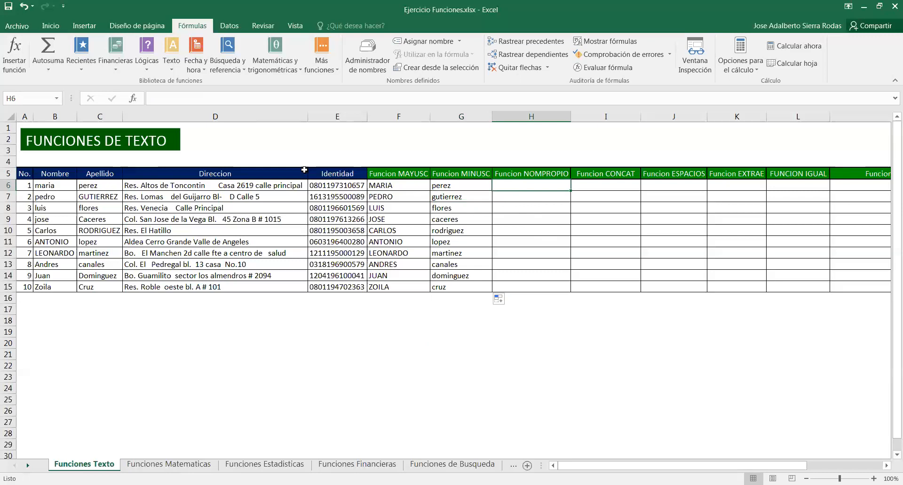
left_click(172, 71)
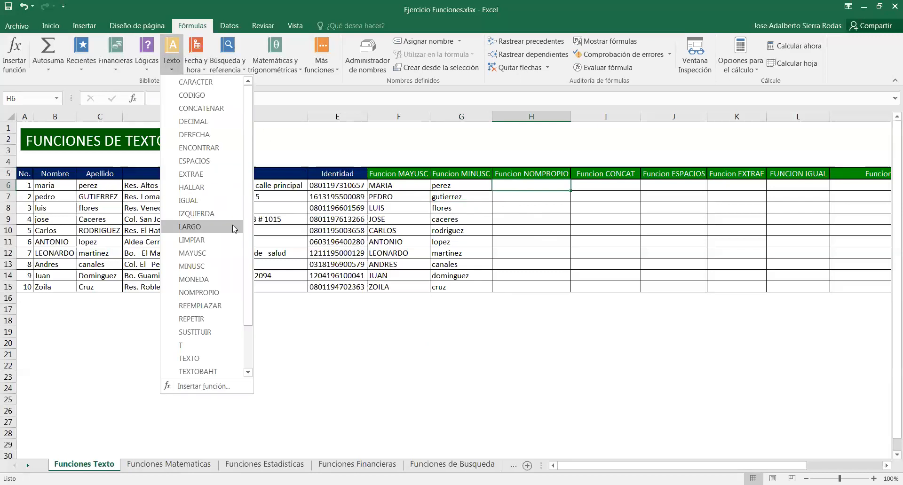
left_click(207, 295)
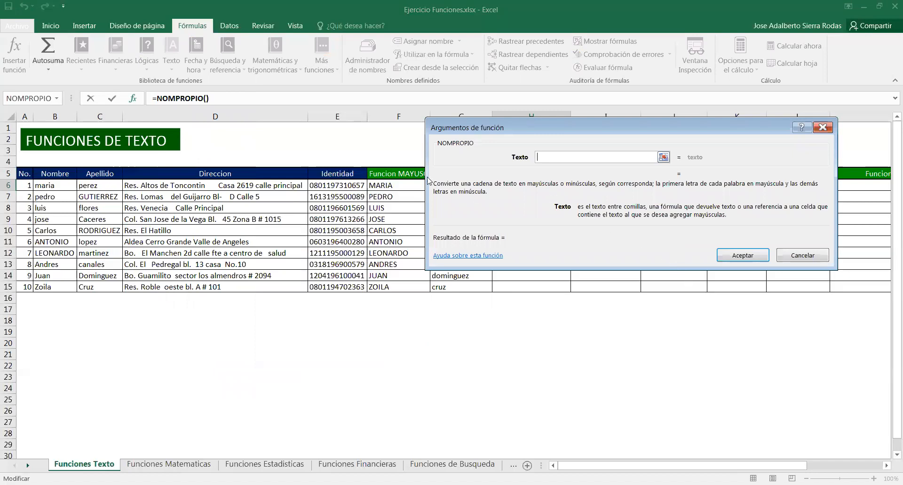
left_click(55, 188)
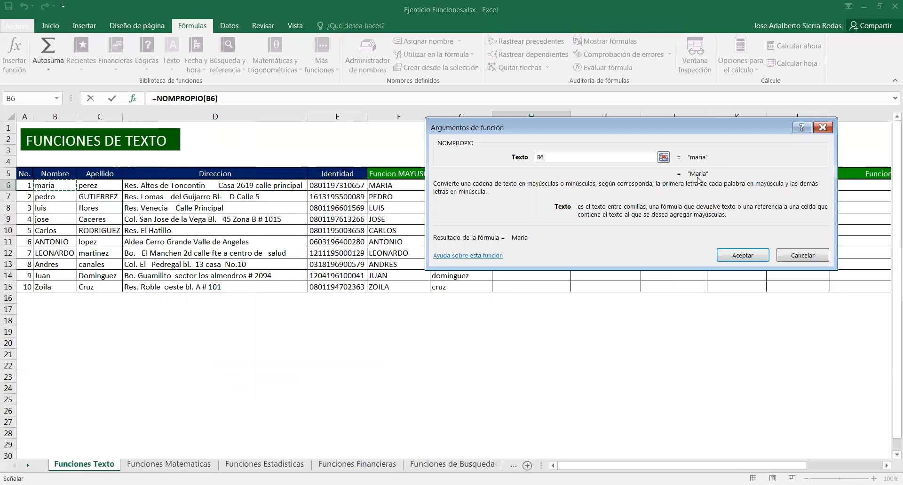
left_click(741, 260)
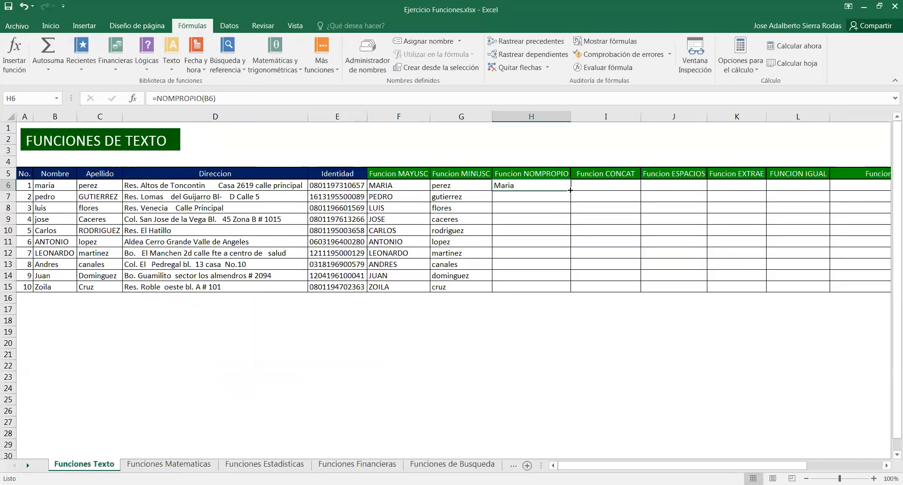
Copy the NOMPROPIO formula down the Funcion NOMPROPIO column through row 15
double_click(570, 190)
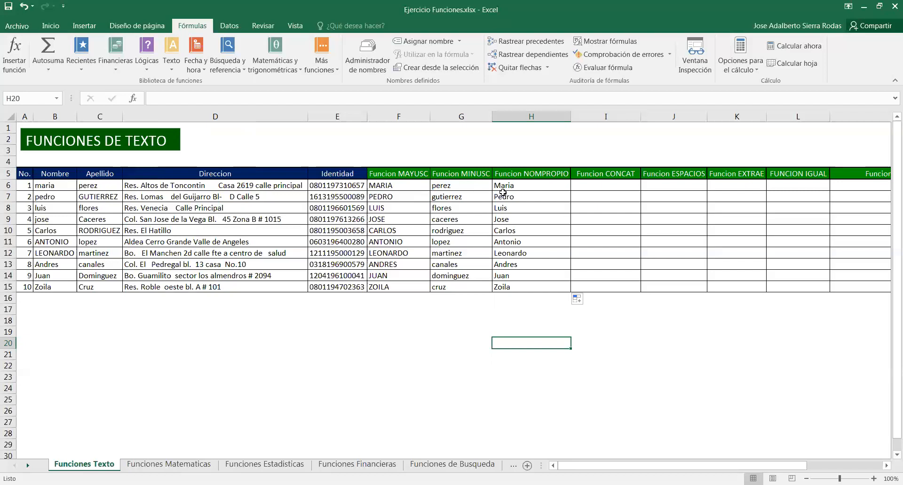
left_click(527, 187)
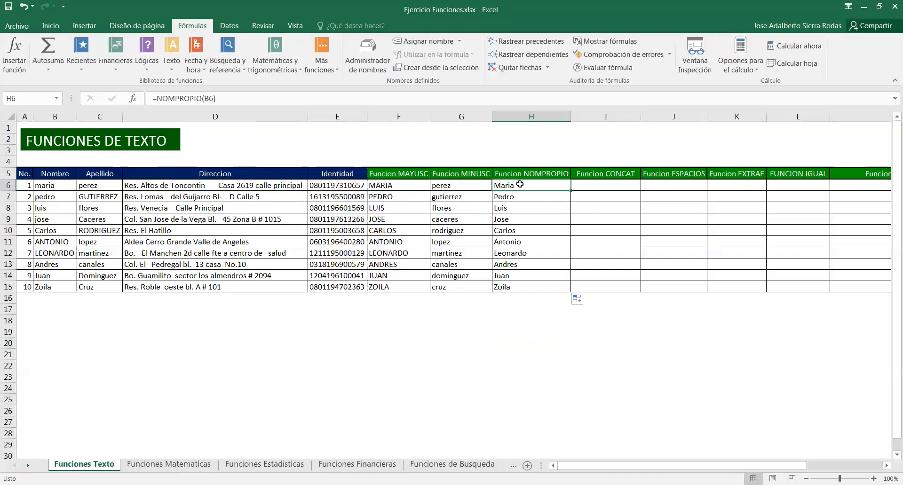
Change the first Funcion NOMPROPIO formula to =NOMPROPIO(B6)&NOMPROPIO(C6) and copy it down through row 15
left_click(246, 98)
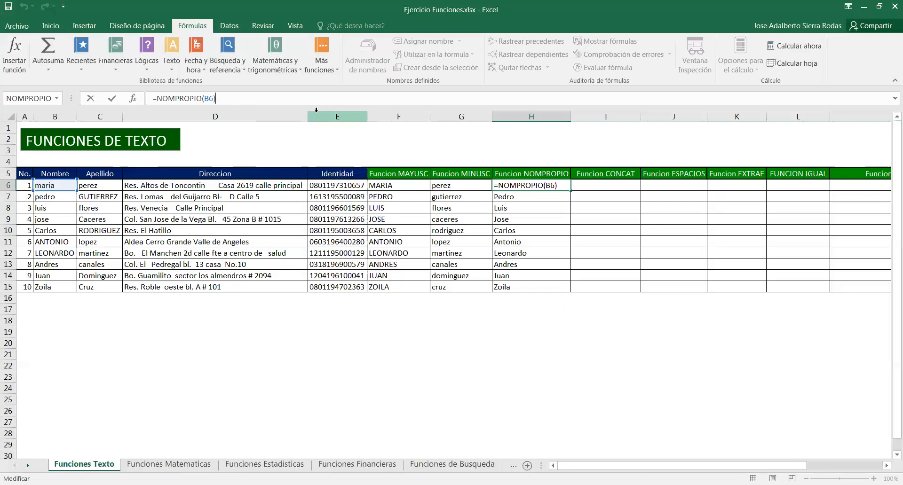
type("&")
type("no")
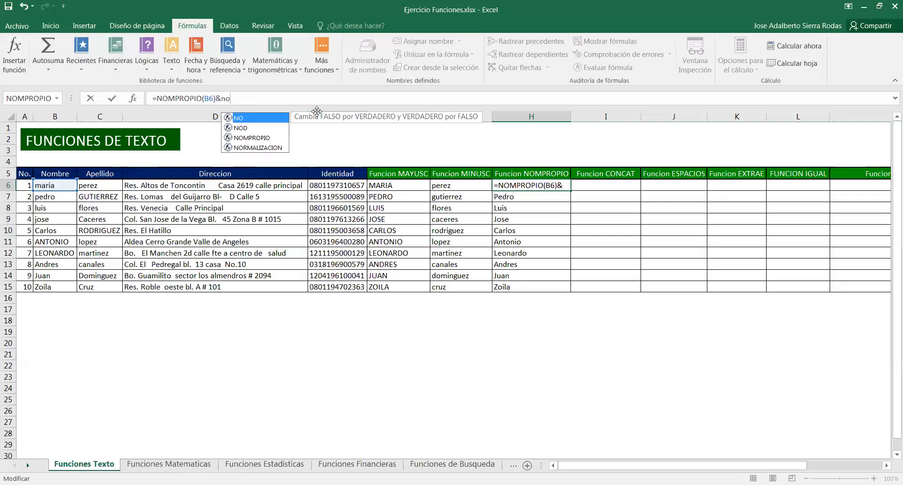
type("m")
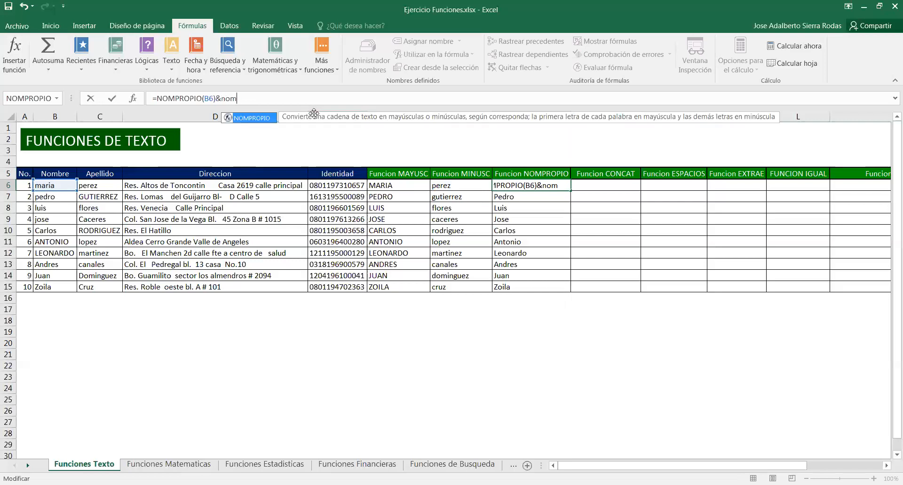
double_click(258, 119)
left_click(95, 187)
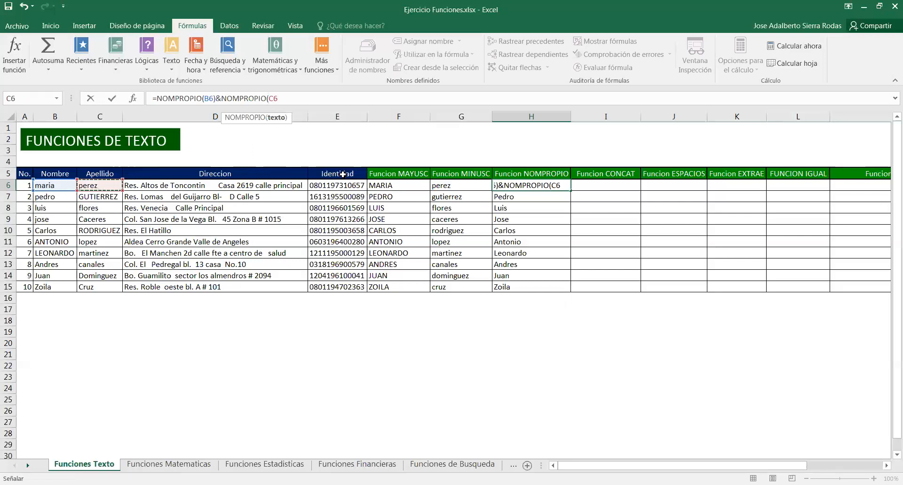
type(")")
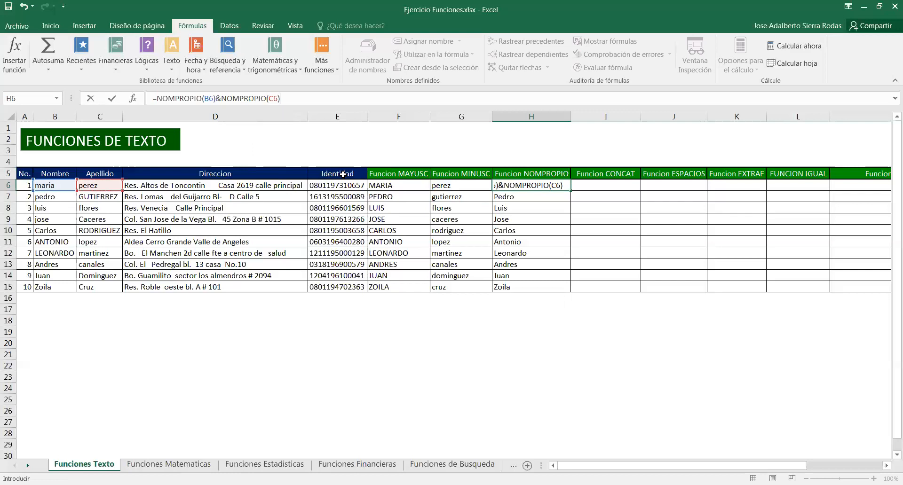
key("Return")
left_click(565, 187)
double_click(571, 191)
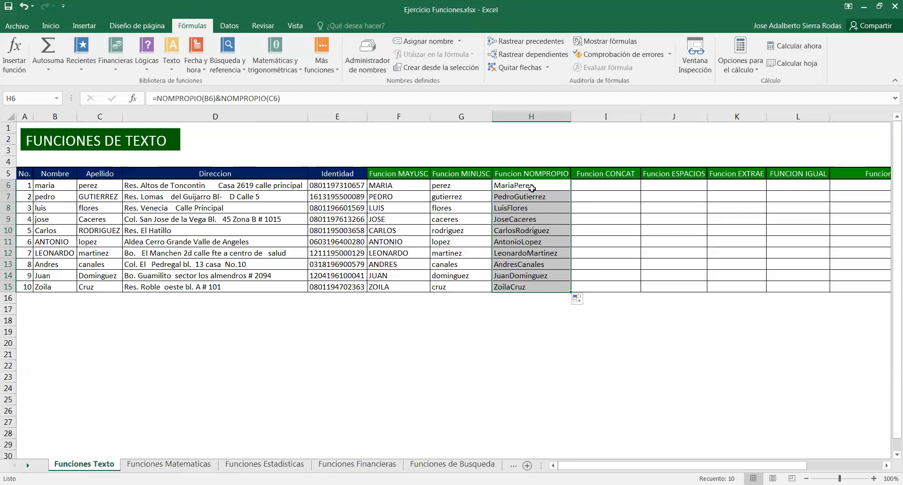
Insert a space between the names in the first NOMPROPIO formula, making it =NOMPROPIO(B6)&" "&NOMPROPIO(C6)
left_click(531, 188)
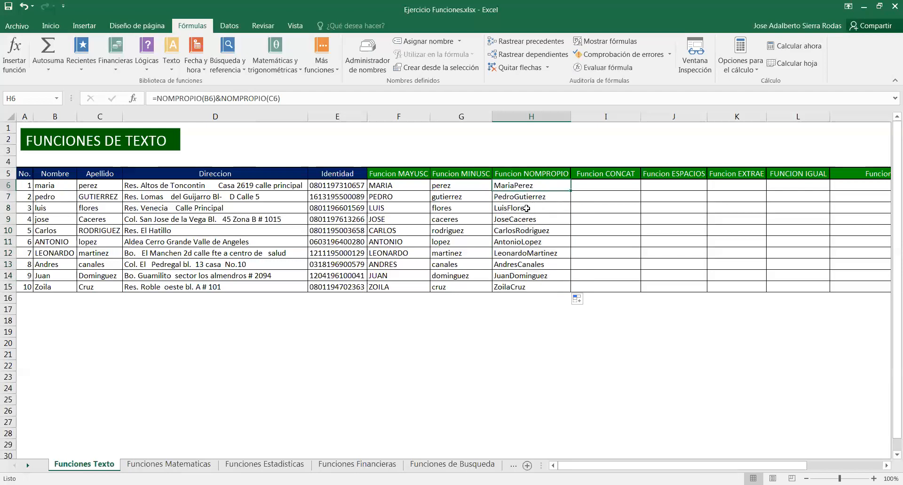
left_click(307, 98)
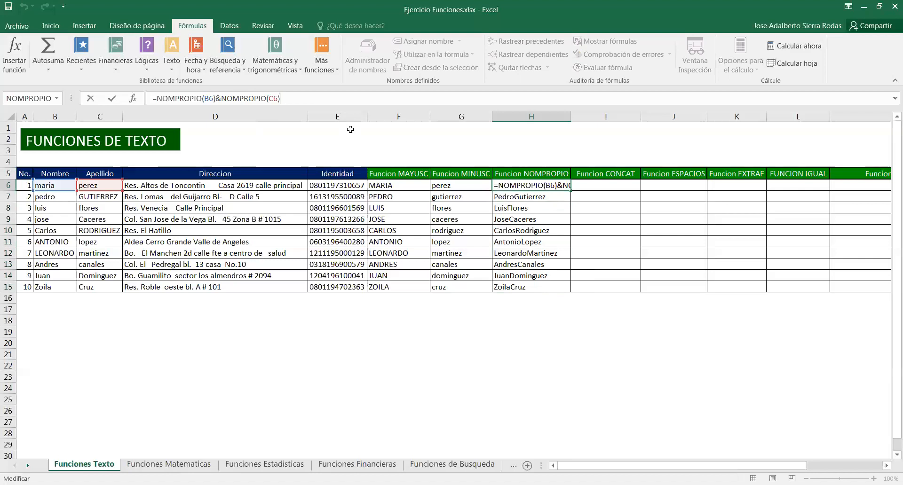
key("Left")
key("Left")
key("Left")
key("Left")
key("Left")
key("Left")
key("Left")
key("Left")
key("Left")
key("Left")
key("Left")
key("Left")
key("Left")
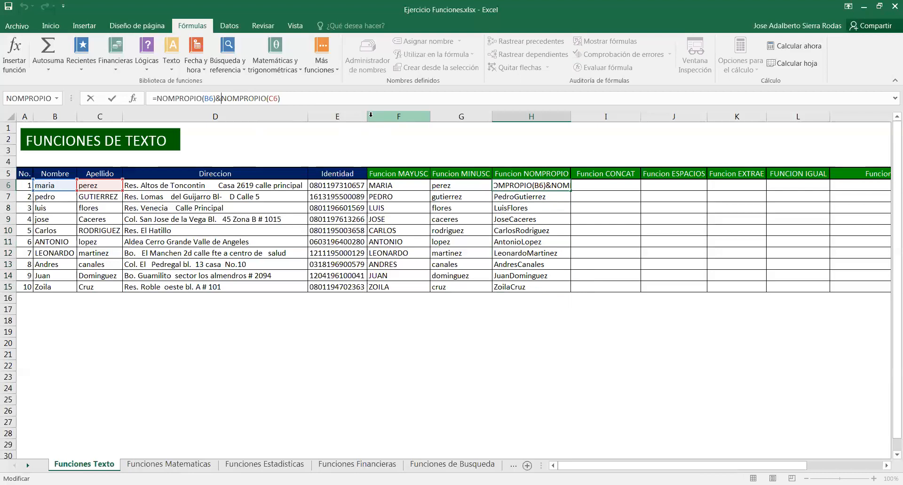
type("\"\"")
key("Left")
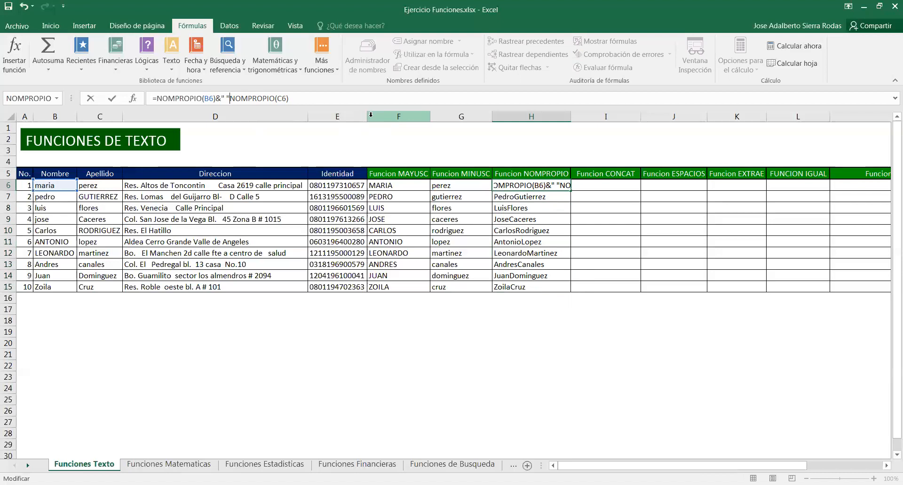
type("&")
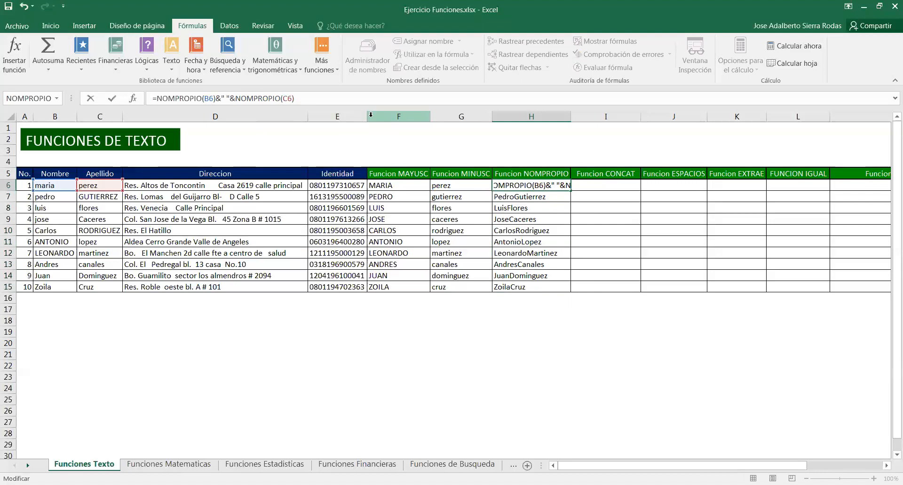
key("Return")
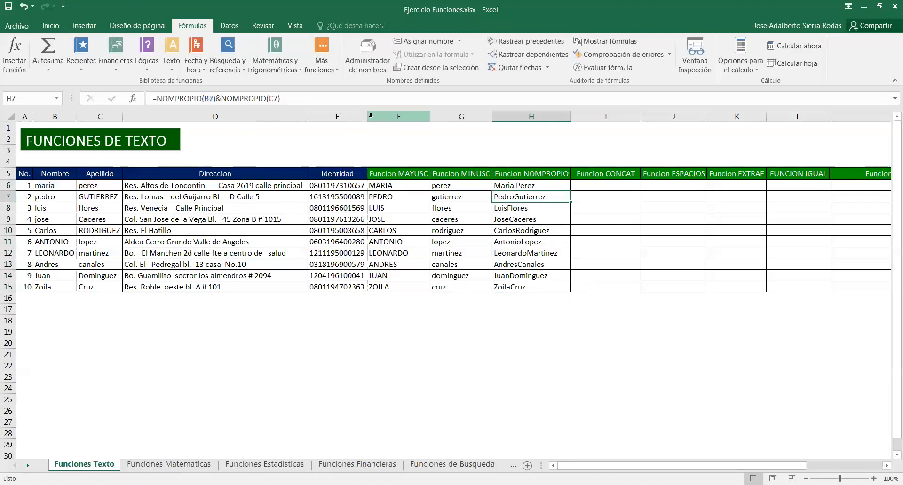
Copy the spaced NOMPROPIO formula down the Funcion NOMPROPIO column through row 15
left_click(544, 182)
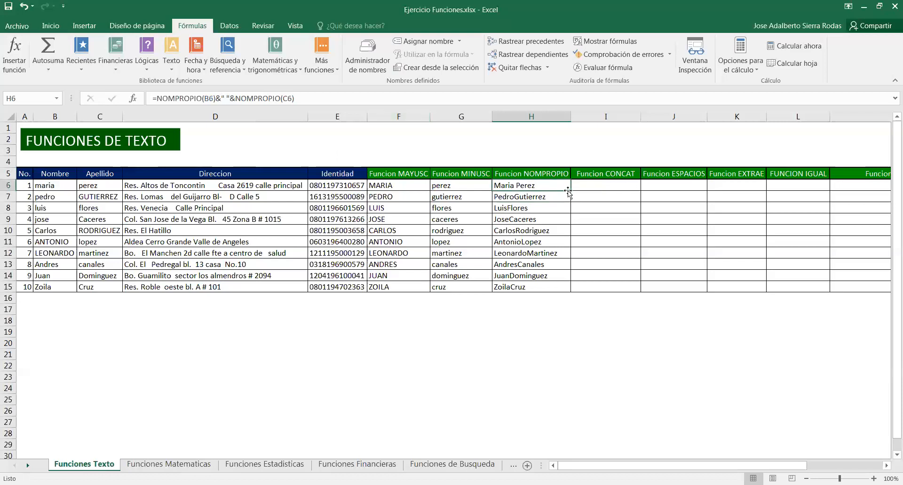
double_click(569, 191)
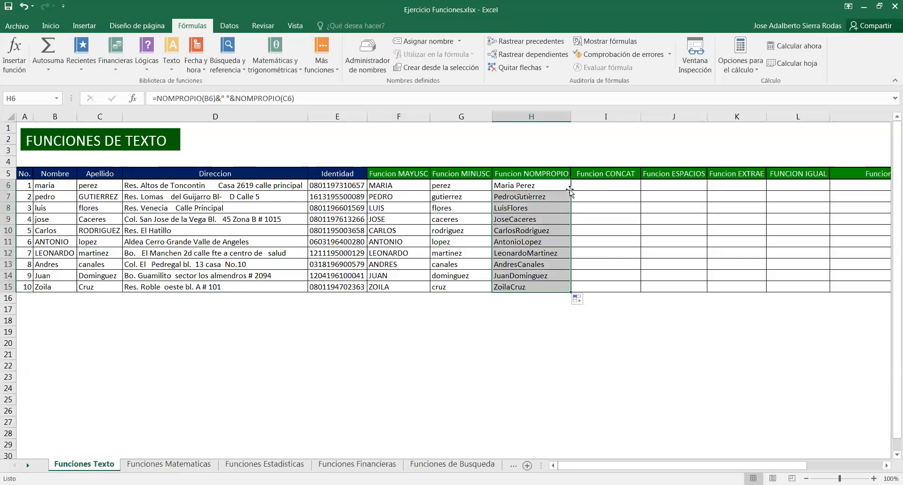
left_click(545, 333)
left_click(528, 188)
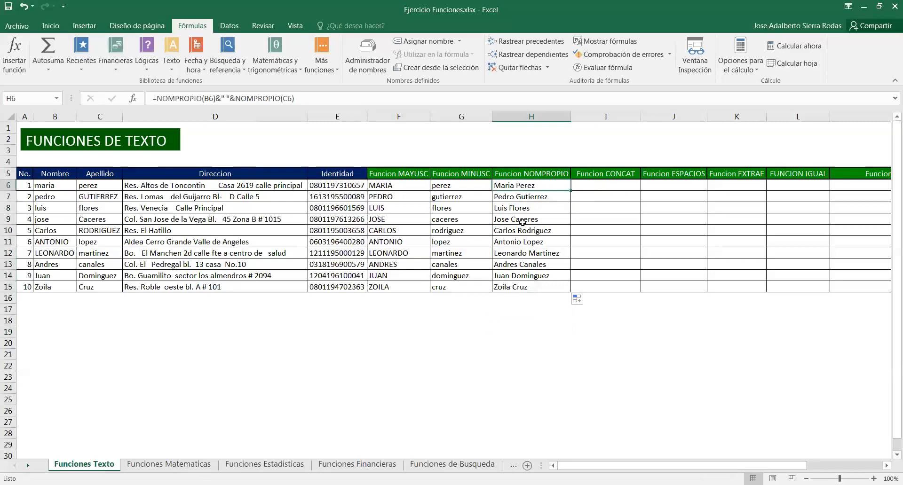
left_click(604, 185)
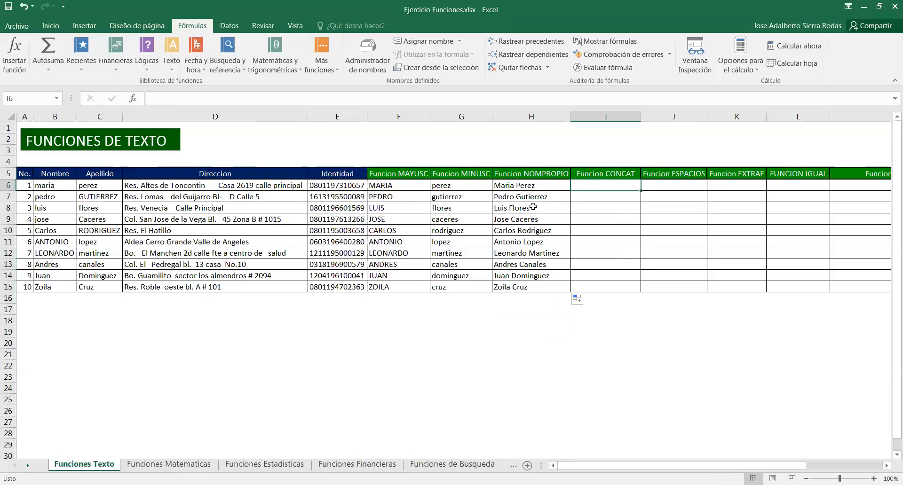
left_click(529, 188)
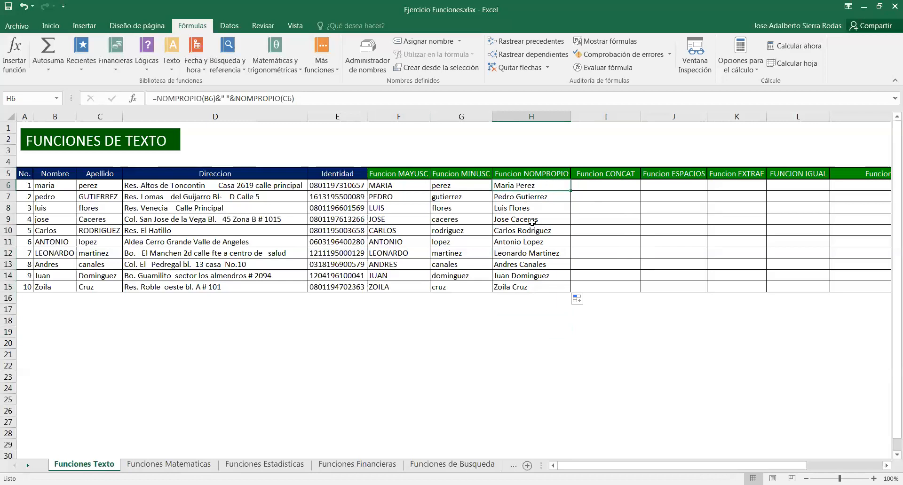
Insert a CONCATENAR function in the first Funcion CONCAT cell joining B6, a space " " and C6
left_click(592, 187)
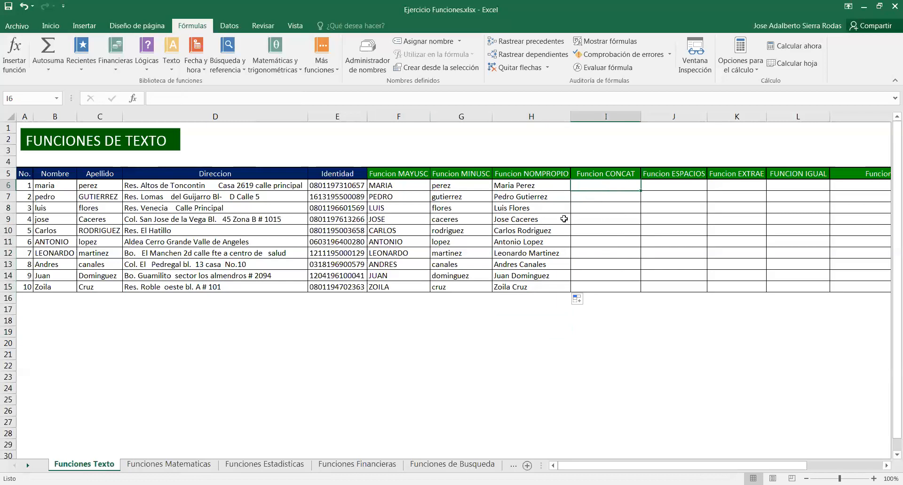
left_click(173, 66)
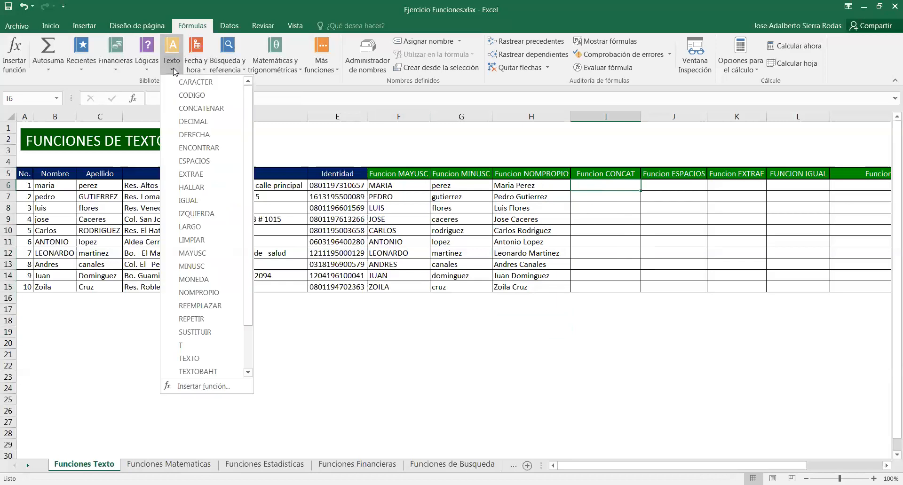
left_click(226, 109)
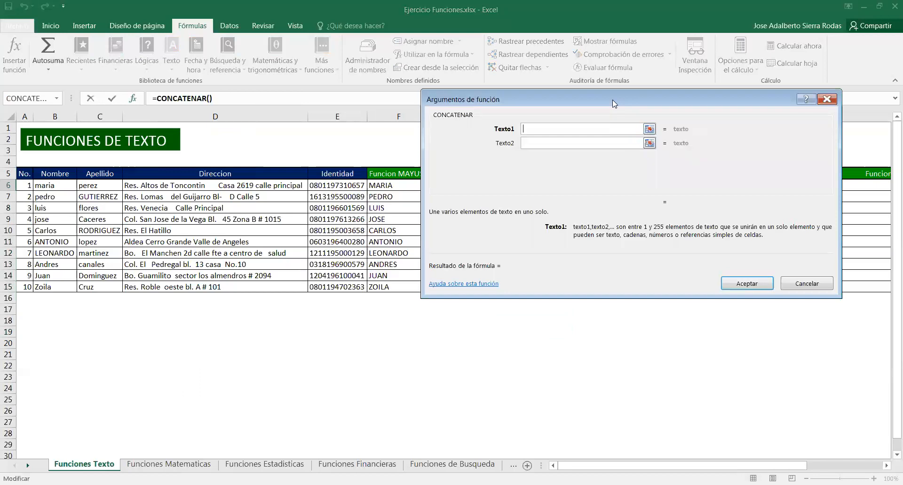
left_click_drag(612, 100, 565, 227)
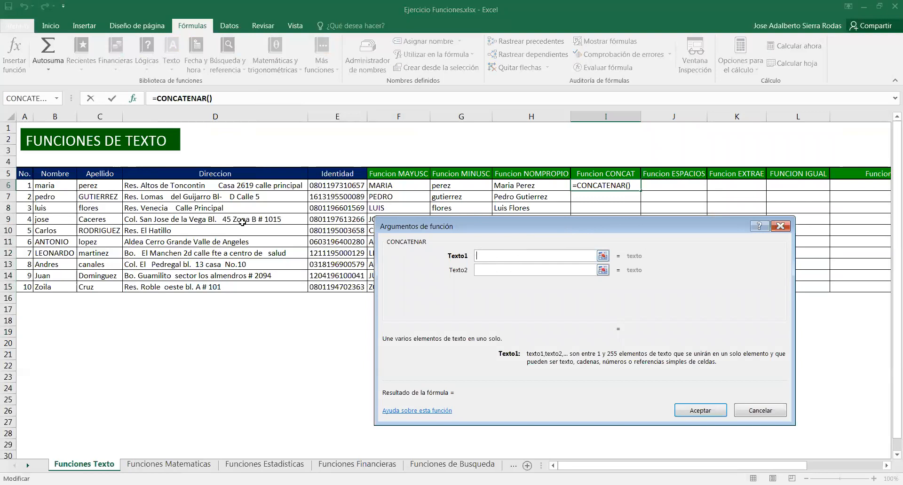
left_click(54, 186)
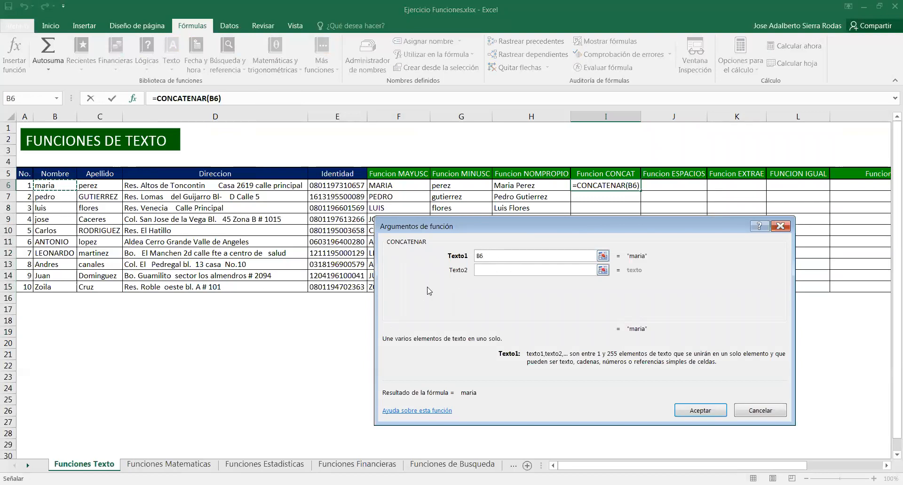
left_click(501, 270)
left_click(105, 187)
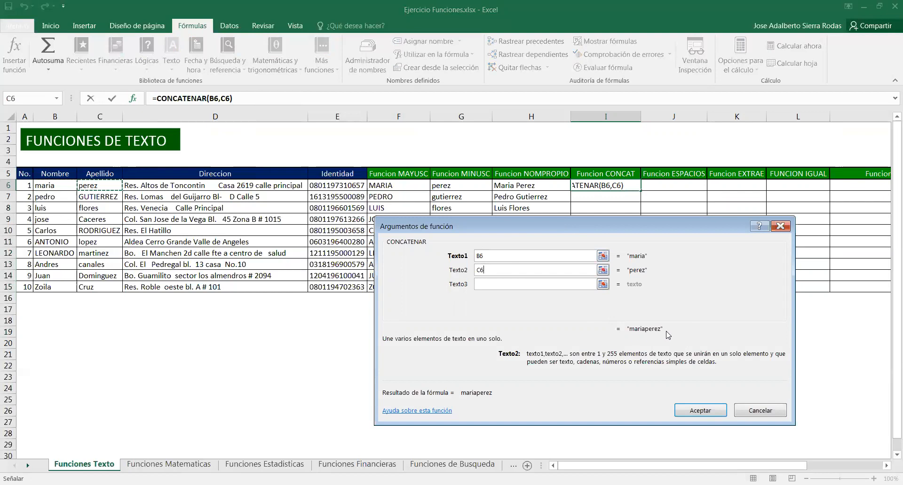
left_click_drag(503, 272, 454, 273)
key("BackSpace")
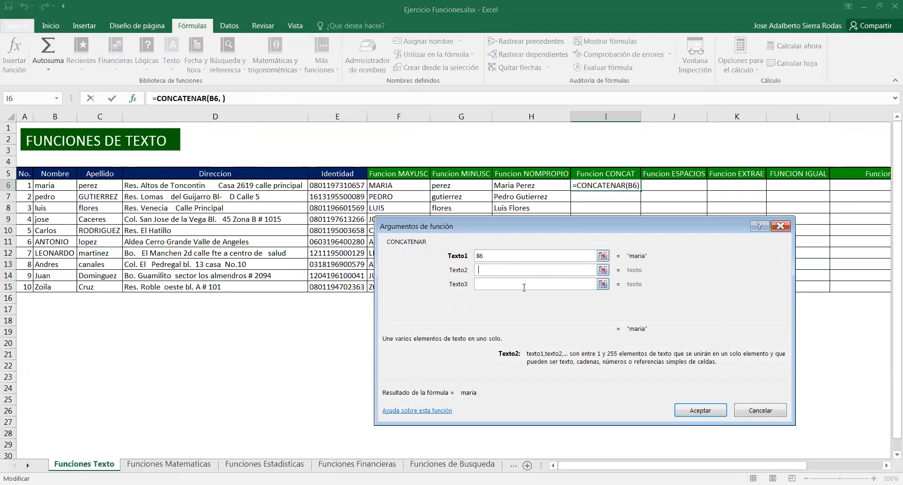
left_click(502, 284)
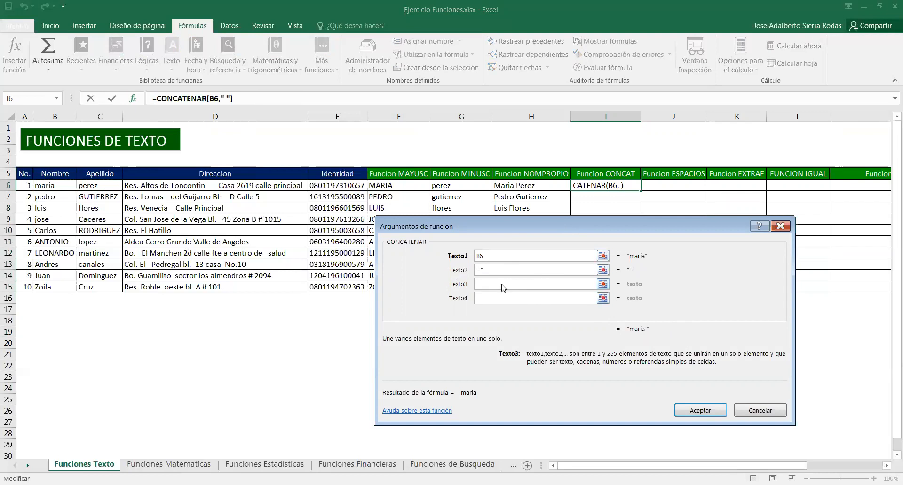
left_click(101, 185)
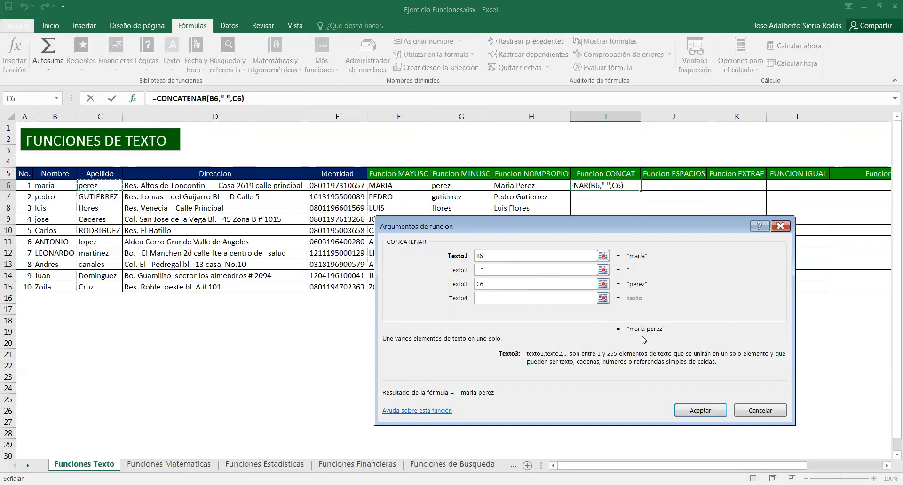
left_click(705, 411)
Fill the CONCATENAR formula down the Funcion CONCAT column through row 15 and widen that column
left_click_drag(641, 190, 643, 292)
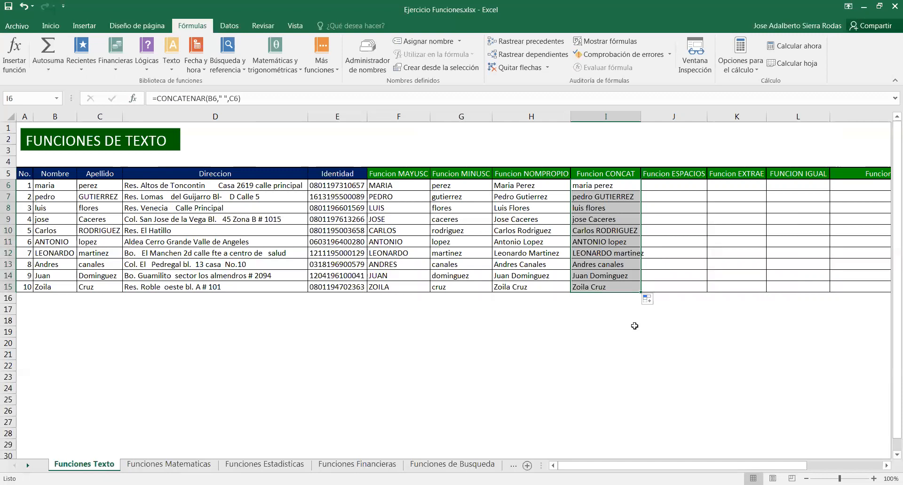
left_click_drag(640, 116, 646, 116)
left_click(602, 197)
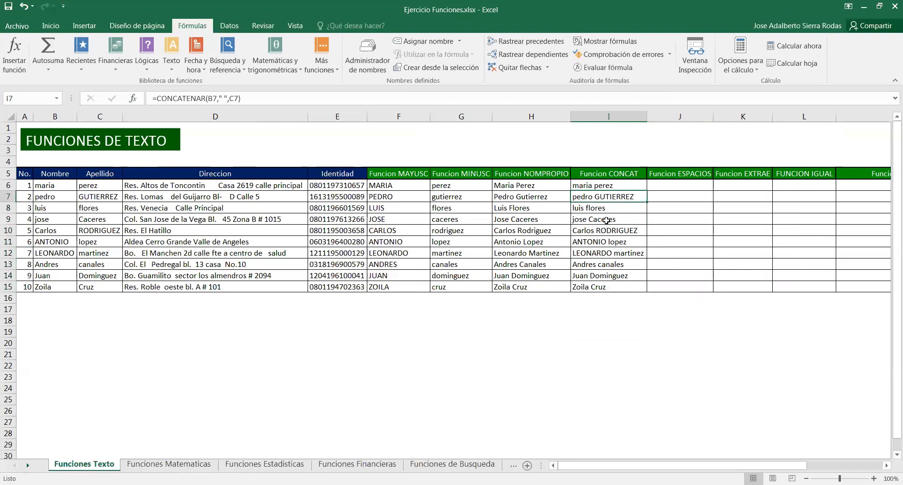
left_click(615, 207)
left_click(616, 196)
left_click(617, 185)
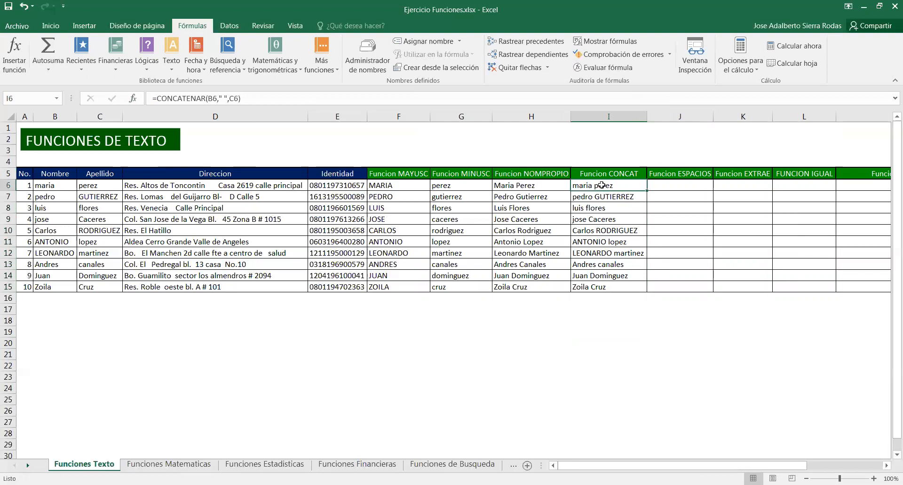
left_click_drag(529, 187, 545, 289)
Wrap B6 in a NOMPROPIO function inside the first Funcion CONCAT formula
left_click(620, 187)
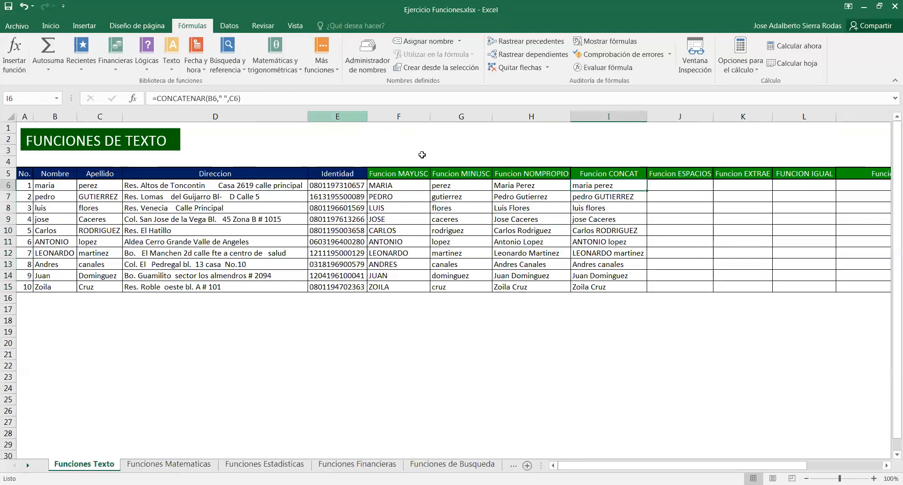
left_click(277, 99)
key("Left")
key("Left")
key("Left")
key("Left")
key("Left")
key("Left")
key("Left")
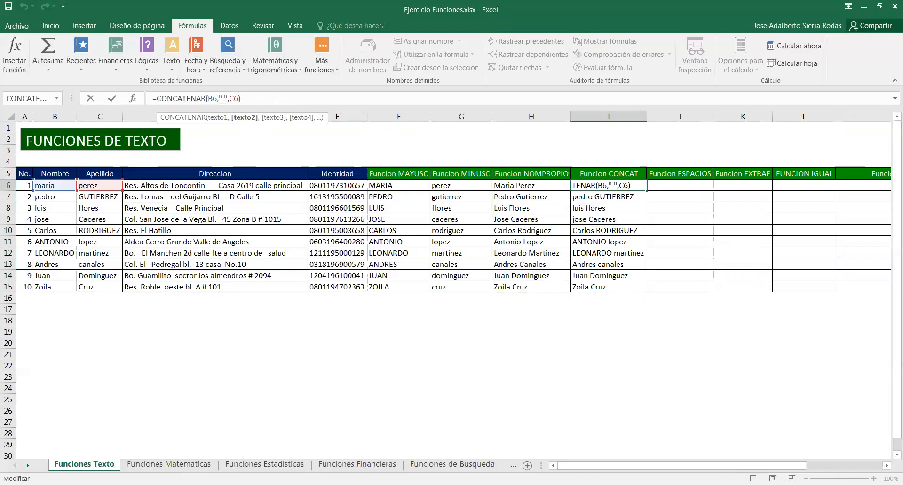
key("Left")
key("Left")
key("Left")
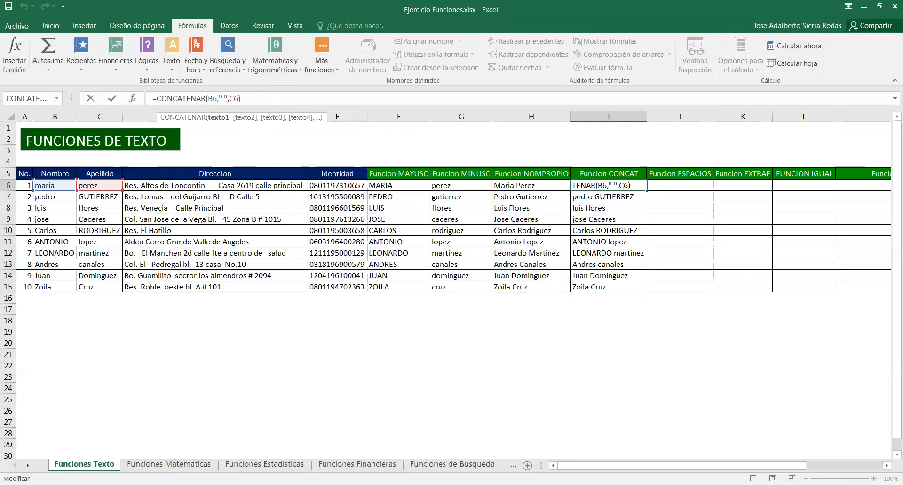
type("nom")
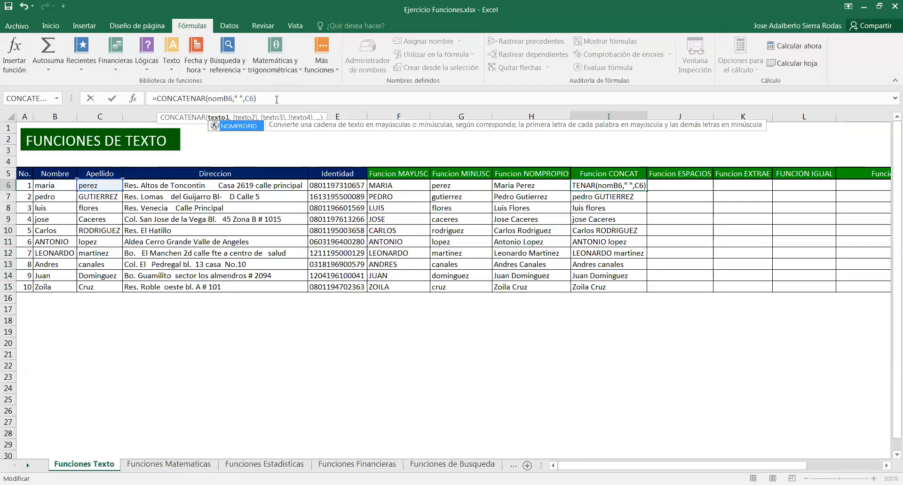
key("Tab")
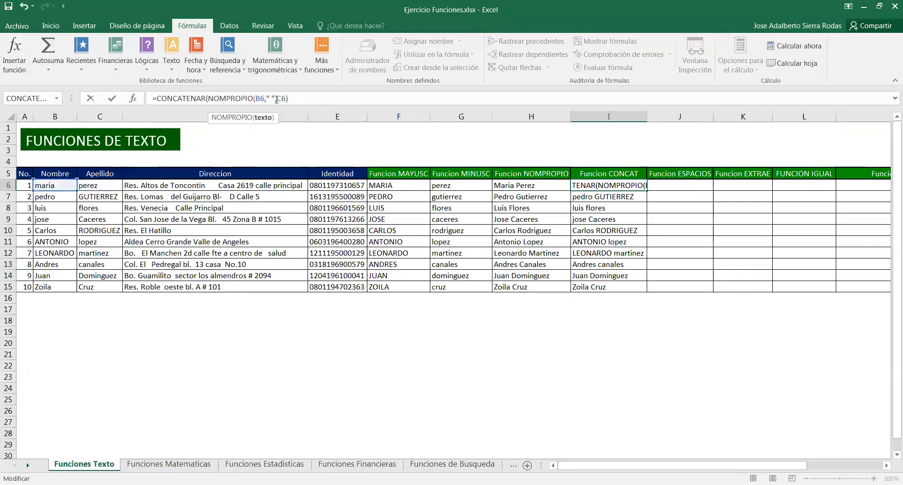
key("Right")
key("Right")
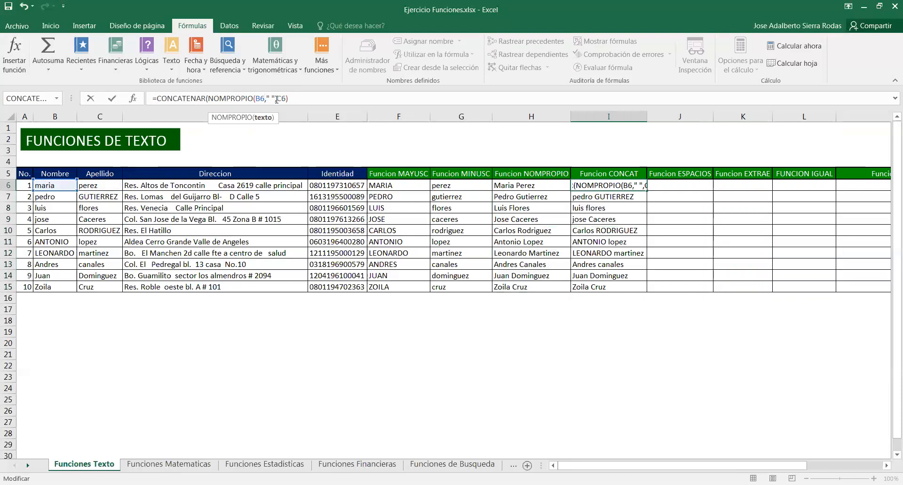
type(")")
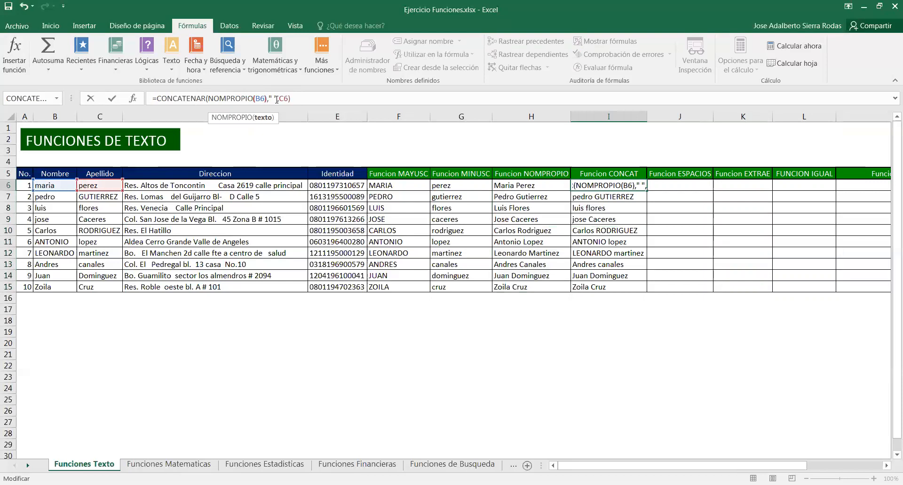
Wrap C6 in NOMPROPIO too, completing =CONCATENAR(NOMPROPIO(B6)," ",NOMPROPIO(C6))
left_click(276, 99)
type(",")
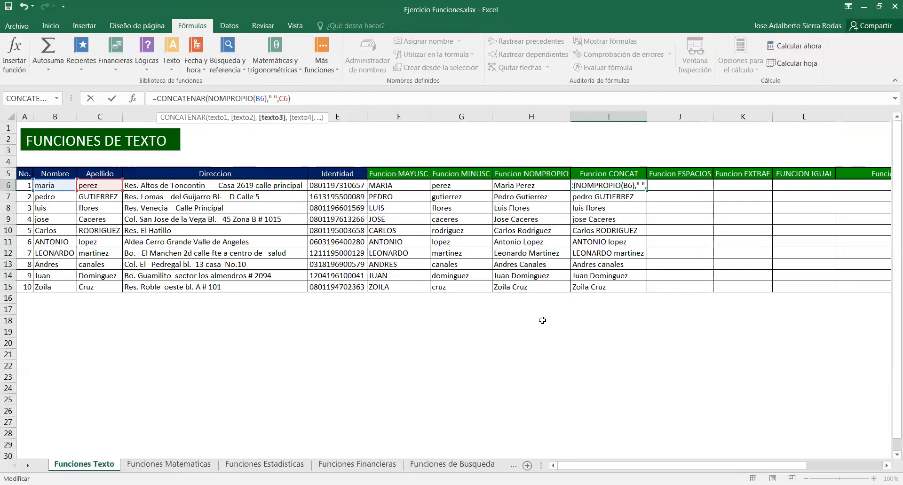
type("nom")
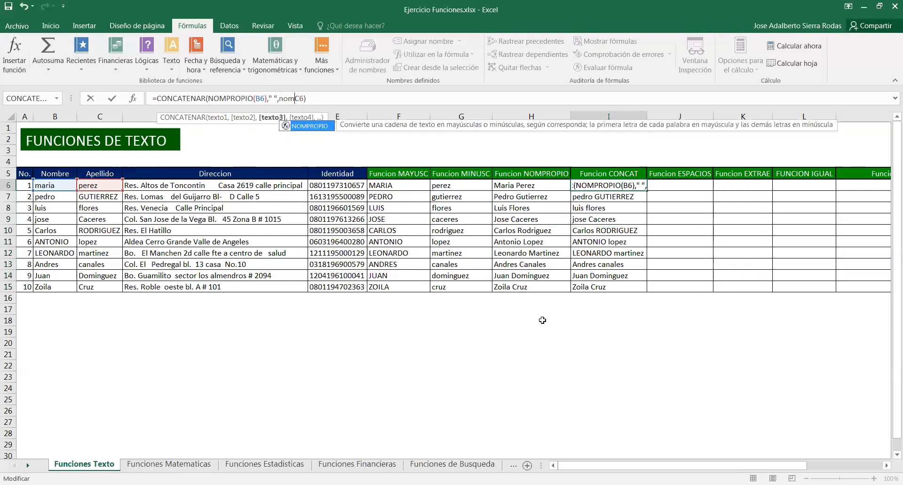
double_click(308, 127)
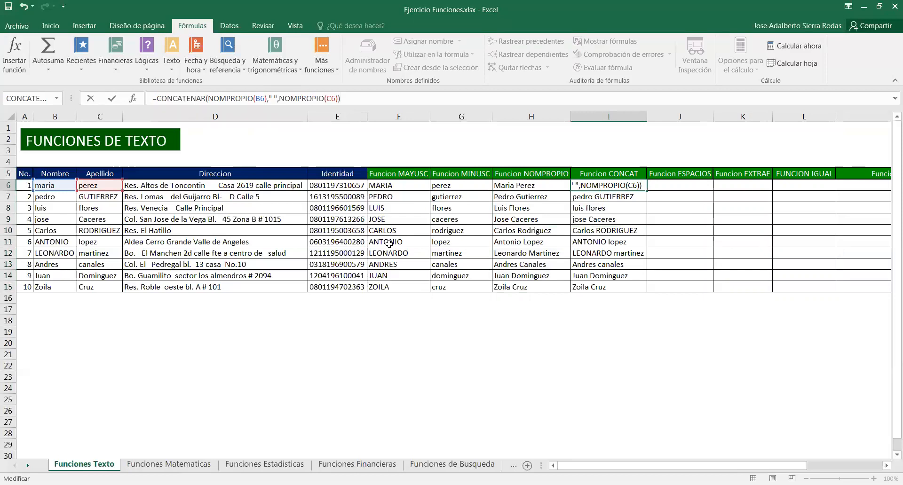
key("Return")
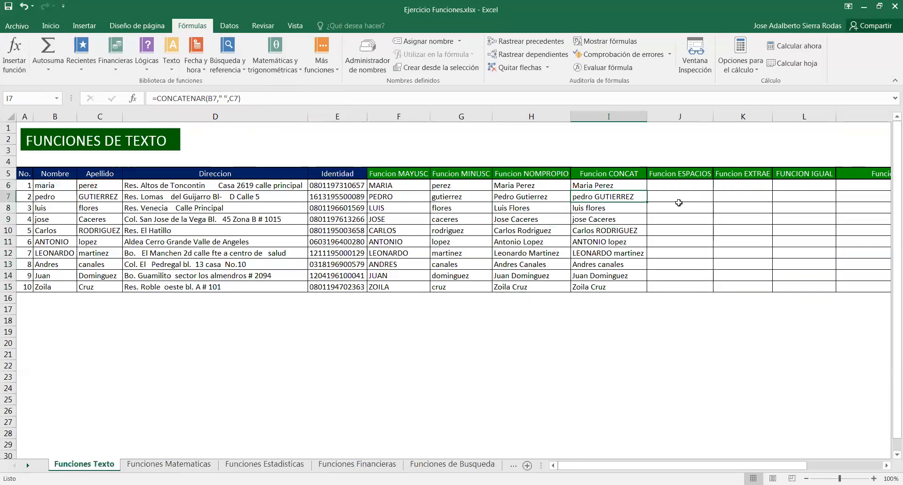
Copy the revised CONCATENAR formula down the Funcion CONCAT column through row 15
left_click(632, 184)
left_click(646, 192)
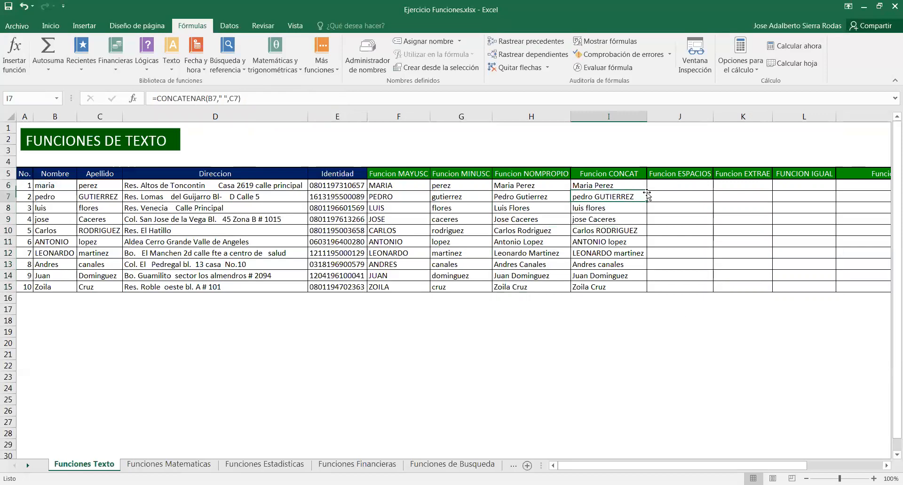
left_click(643, 187)
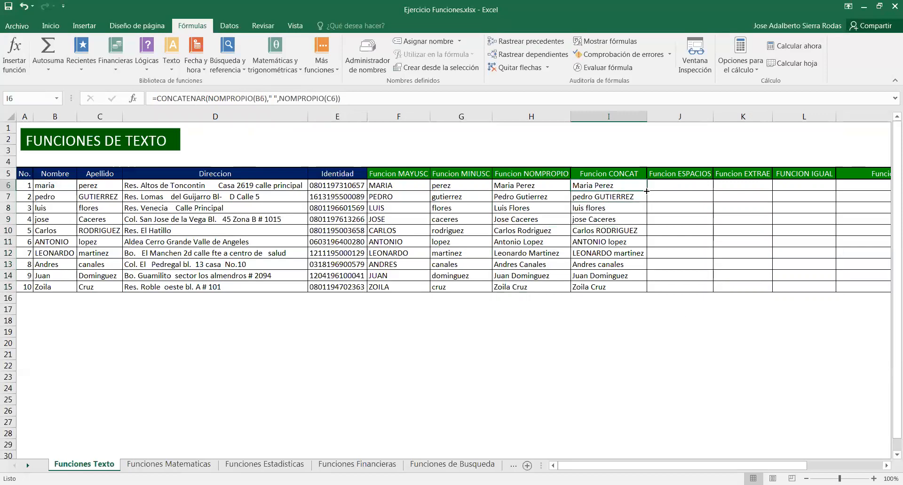
double_click(646, 191)
left_click(713, 347)
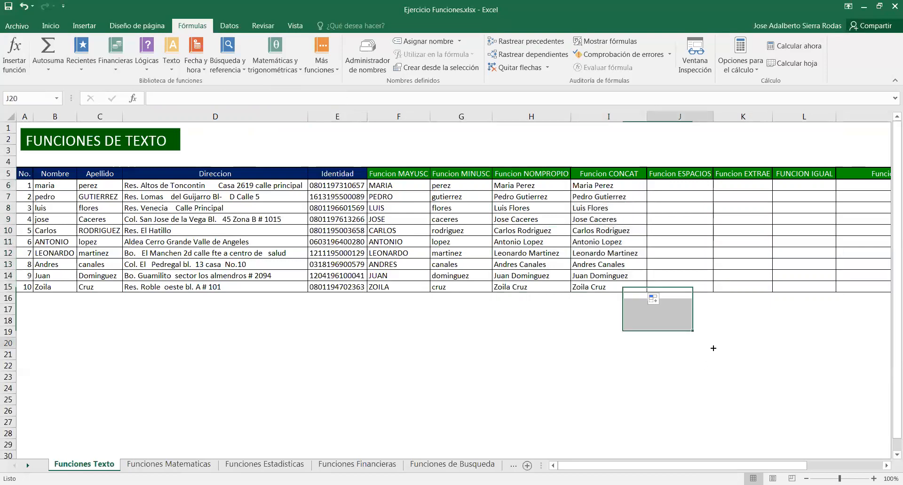
Compare the formulas in the Funcion NOMPROPIO and Funcion CONCAT columns
left_click(576, 186)
left_click(560, 186)
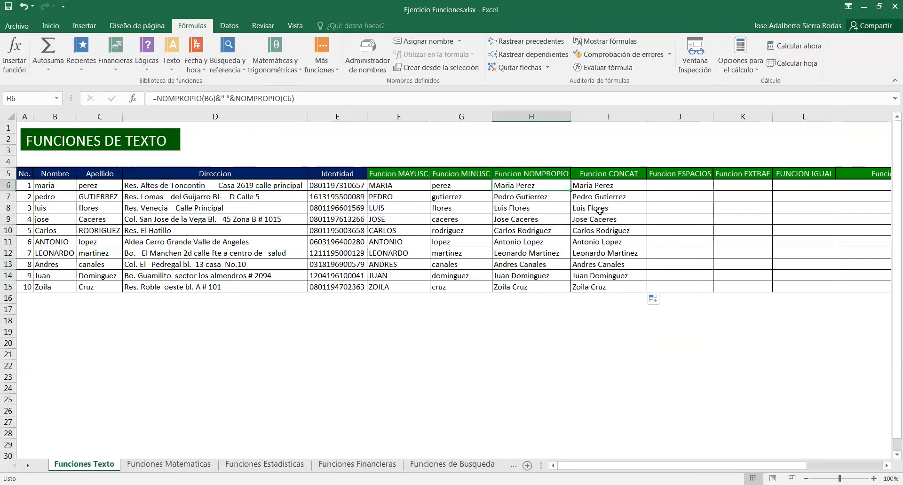
left_click(538, 173)
left_click_drag(572, 175, 611, 288)
left_click(567, 356)
left_click(517, 186)
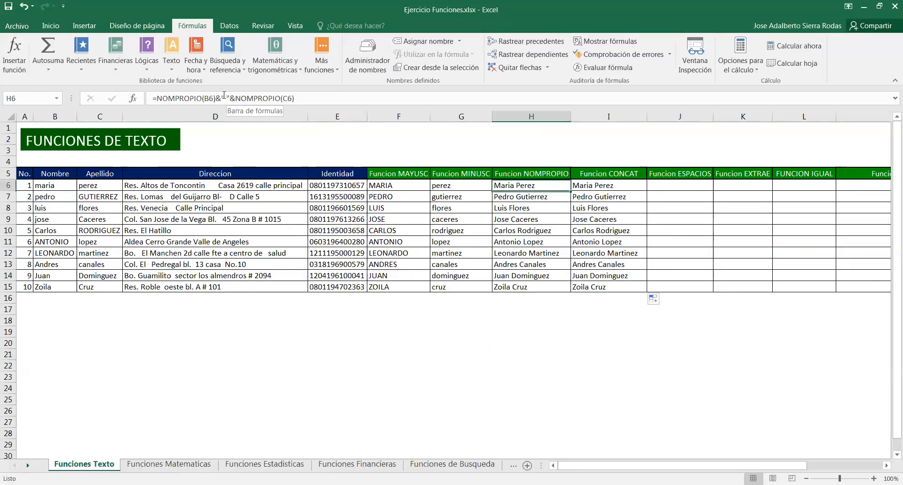
mouse_move(232, 101)
left_mouse_down()
mouse_move(216, 101)
mouse_move(237, 101)
left_mouse_up()
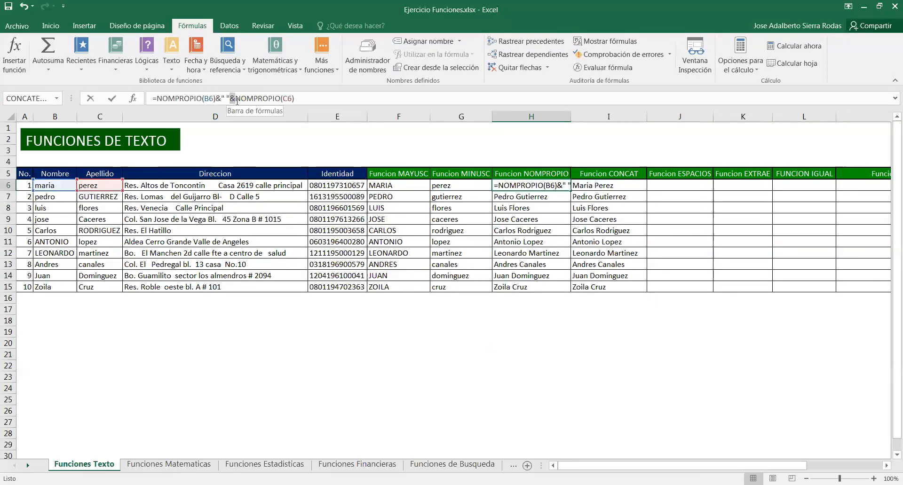
left_click(590, 185)
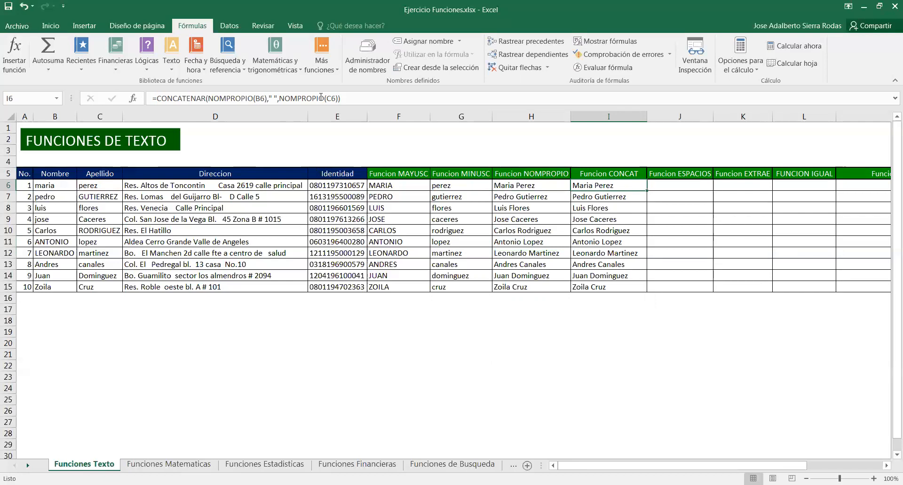
left_click(611, 240)
Examine the ESPACIOS function description and the extra spaces inside the first Direccion address
left_click(685, 186)
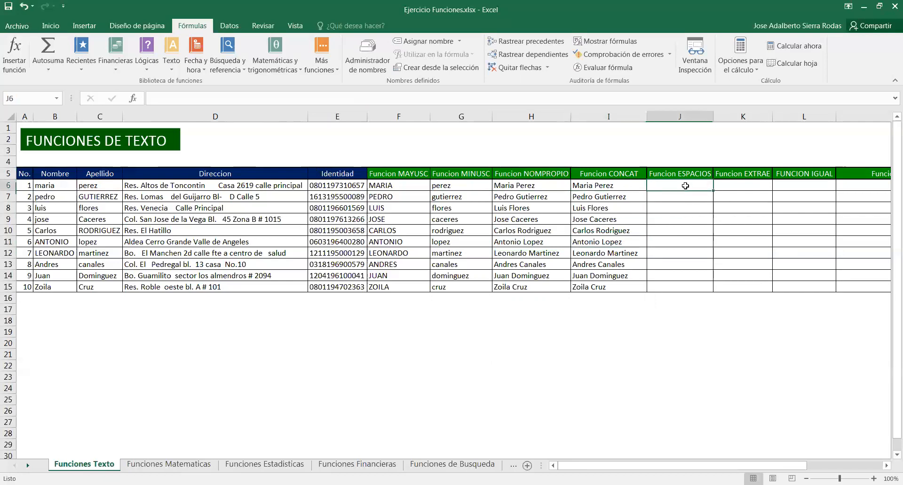
left_click(171, 58)
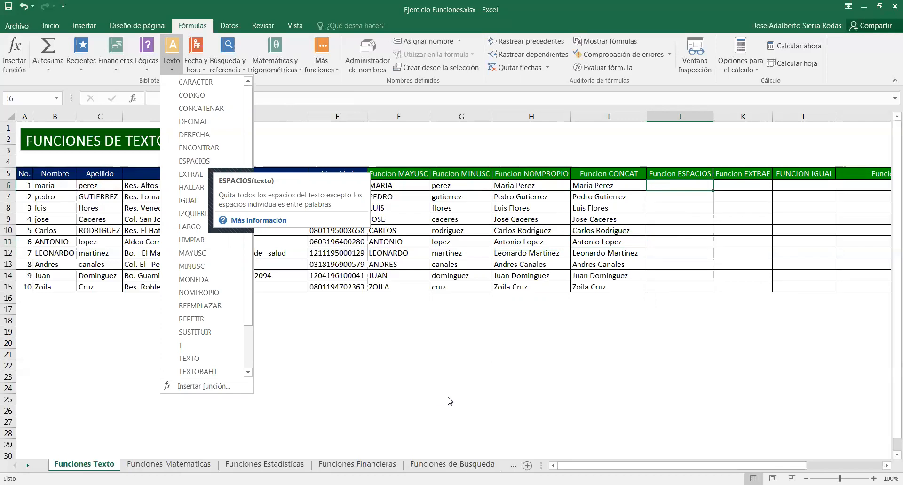
key("Escape")
left_click(219, 187)
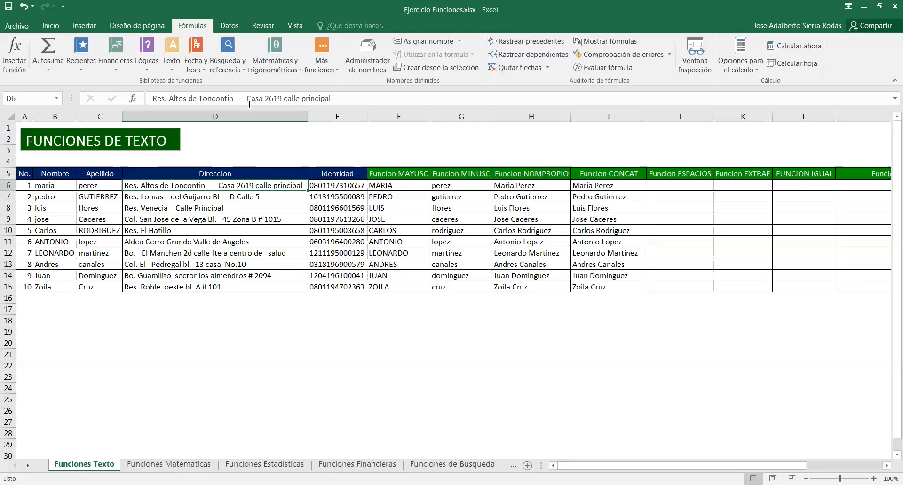
left_click_drag(246, 98, 235, 100)
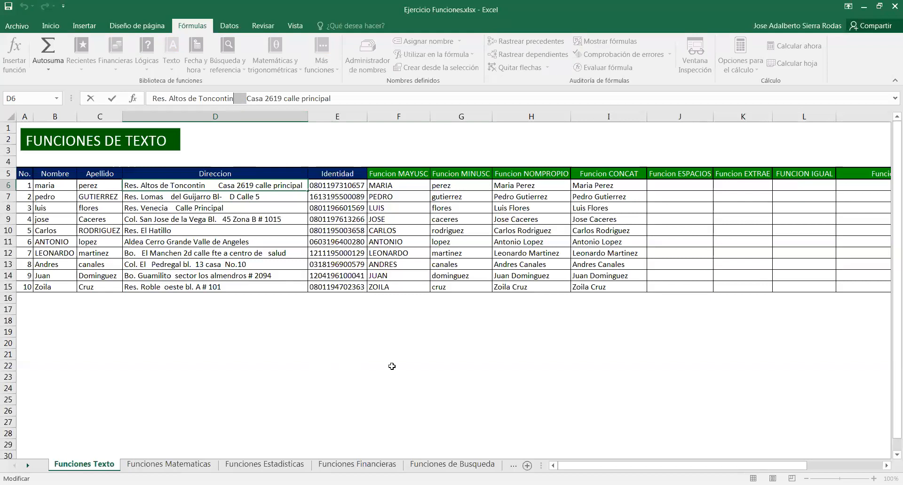
left_click(392, 366)
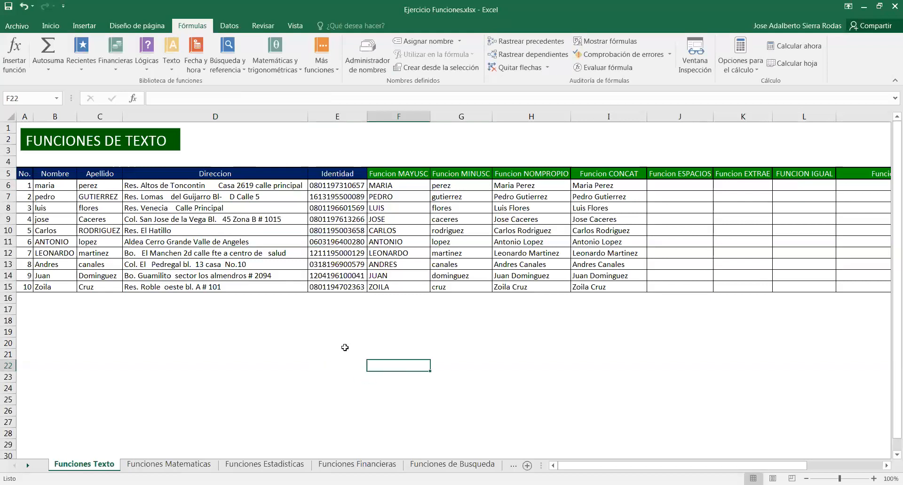
Insert an ESPACIOS function in the first Funcion ESPACIOS cell using the address D6
left_click(695, 184)
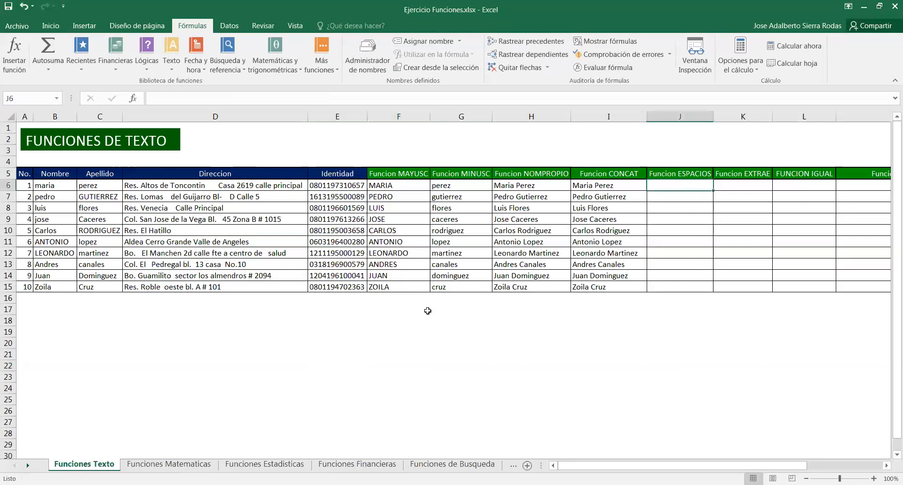
left_click(172, 66)
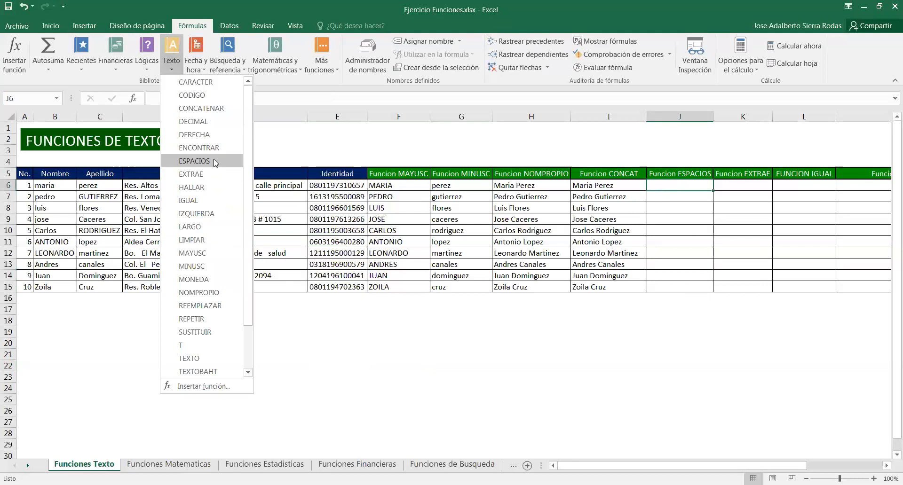
left_click(215, 162)
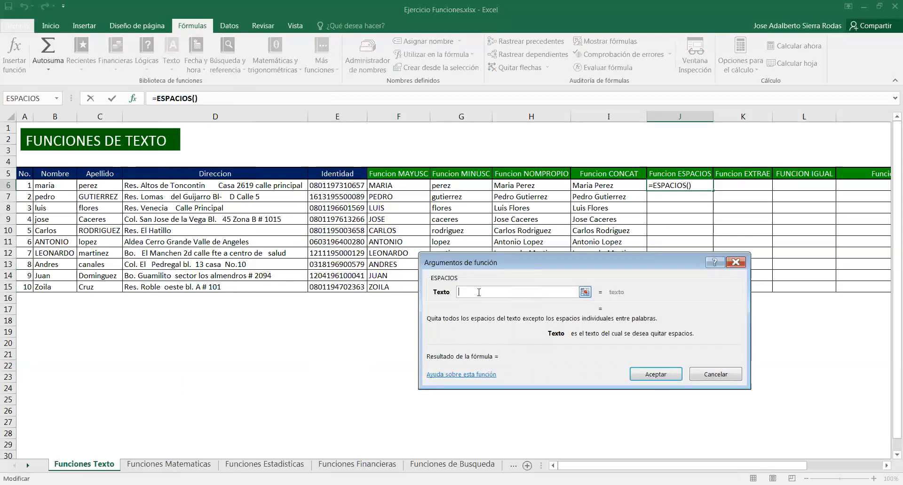
left_click(229, 187)
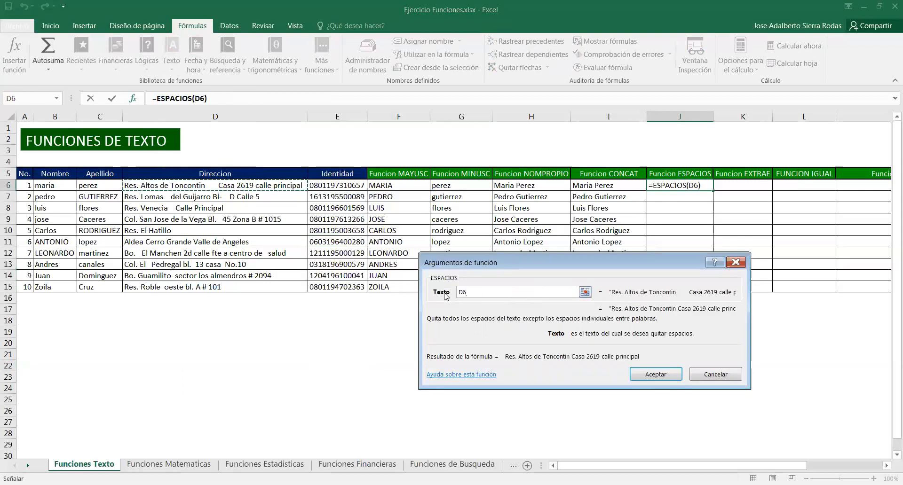
left_click(655, 375)
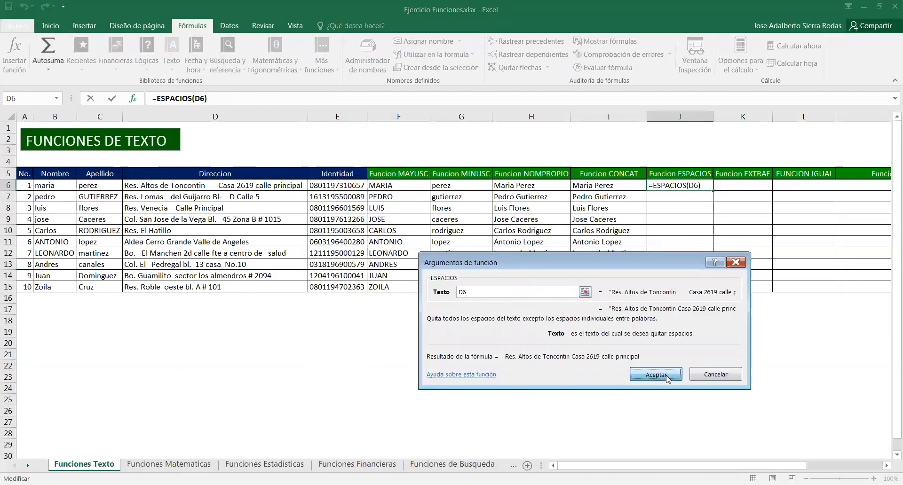
Widen the Funcion ESPACIOS column and fill the ESPACIOS formula down through row 15
double_click(711, 113)
left_click_drag(820, 189, 765, 288)
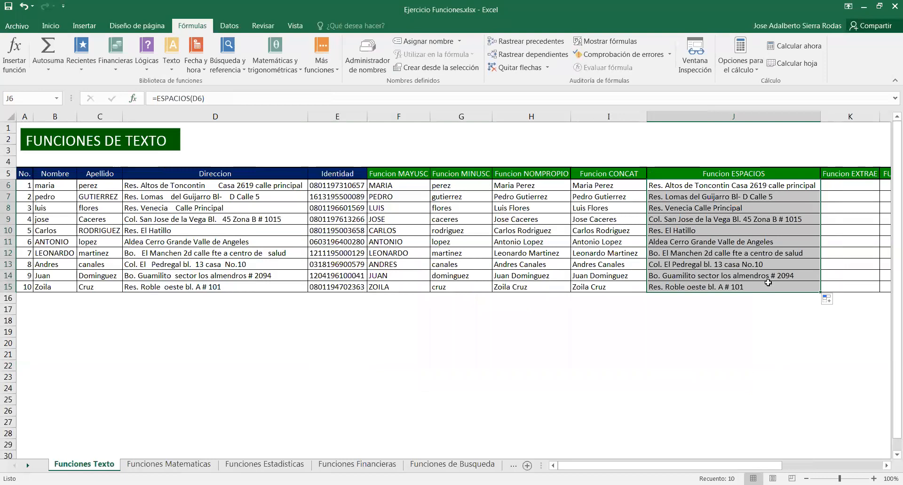
left_click(698, 185)
left_click(708, 195)
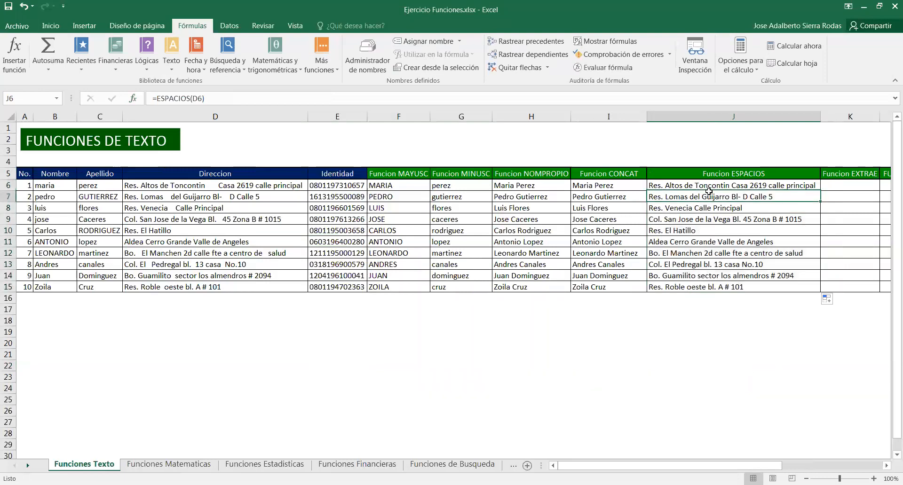
left_click(716, 186)
left_click(717, 199)
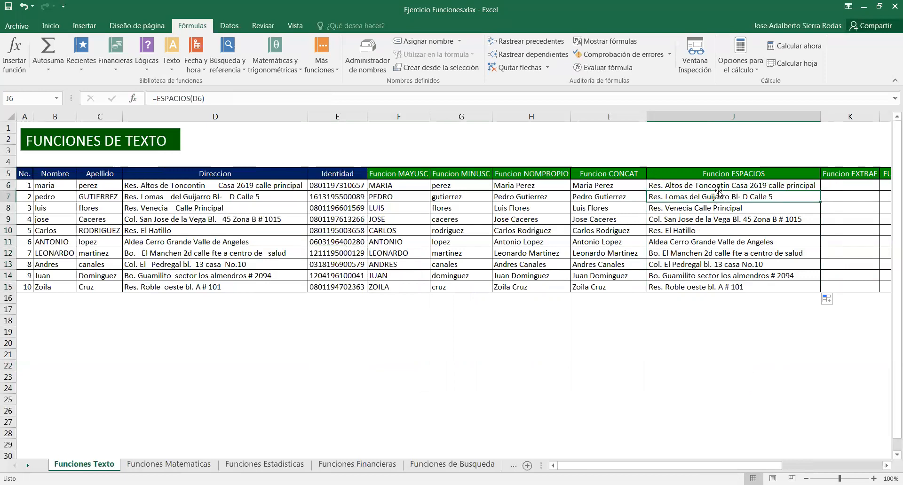
Narrow the Funcion MAYUSC and Funcion MINUSC columns
left_click(246, 185)
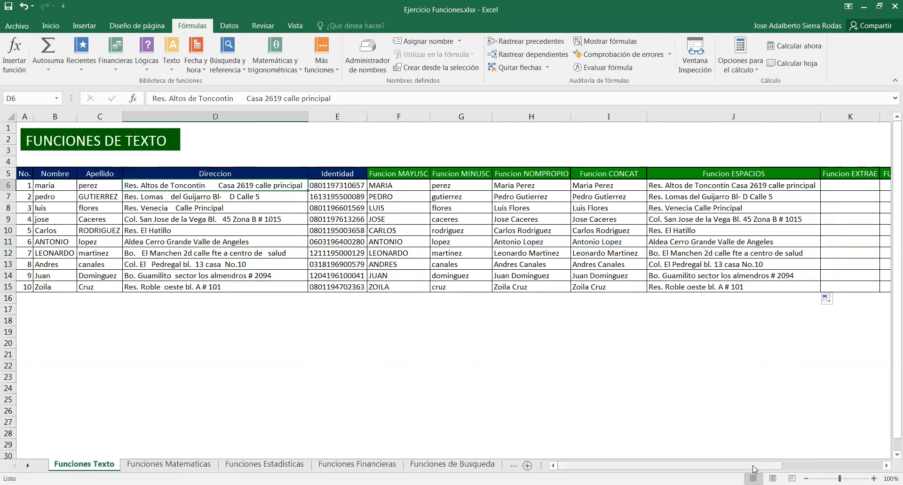
left_click_drag(754, 469, 835, 465)
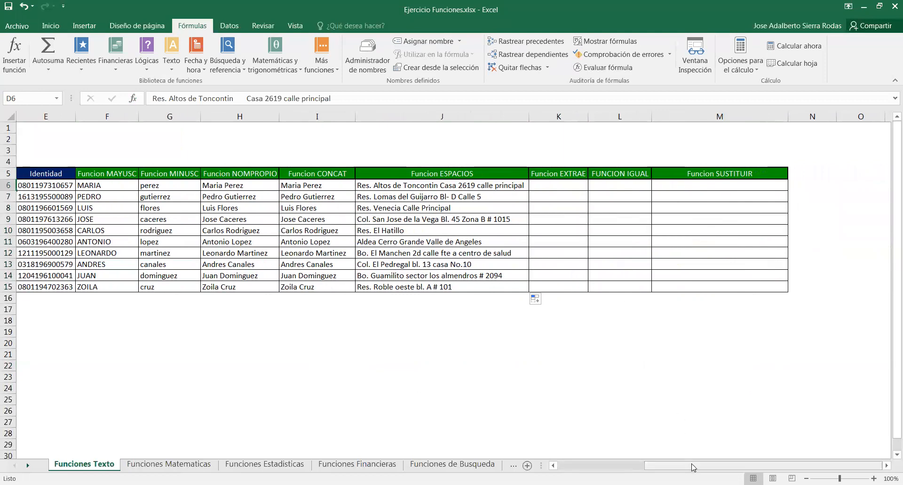
left_click_drag(692, 467, 670, 467)
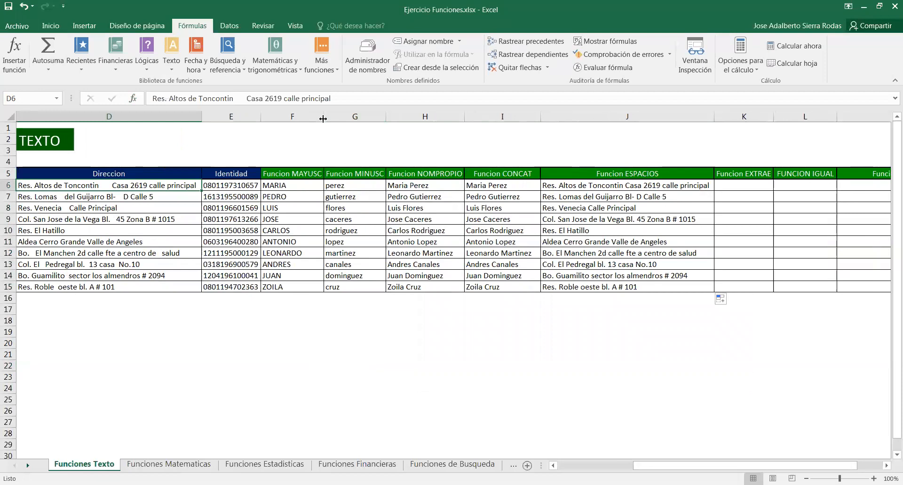
left_click_drag(323, 119, 289, 119)
left_click_drag(348, 118, 319, 118)
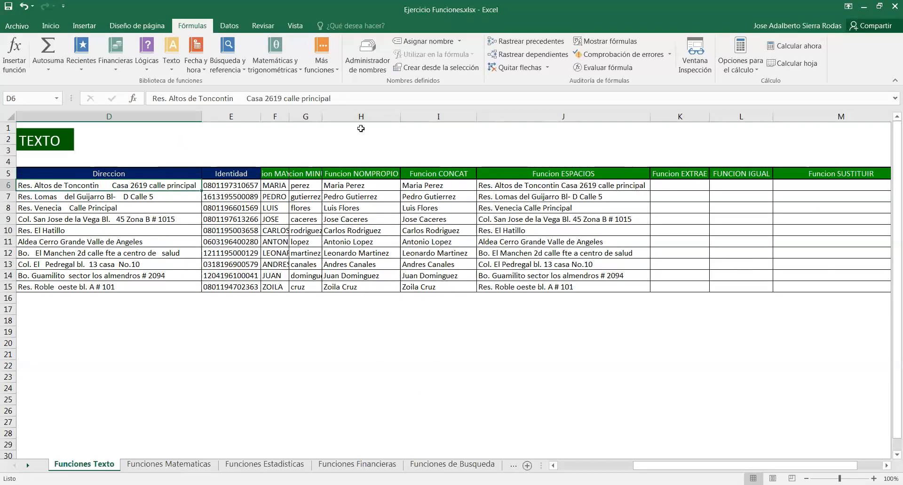
Narrow the Funcion NOMPROPIO and Funcion CONCAT columns
left_click_drag(400, 118, 356, 118)
left_click_drag(435, 118, 393, 118)
left_click(531, 329)
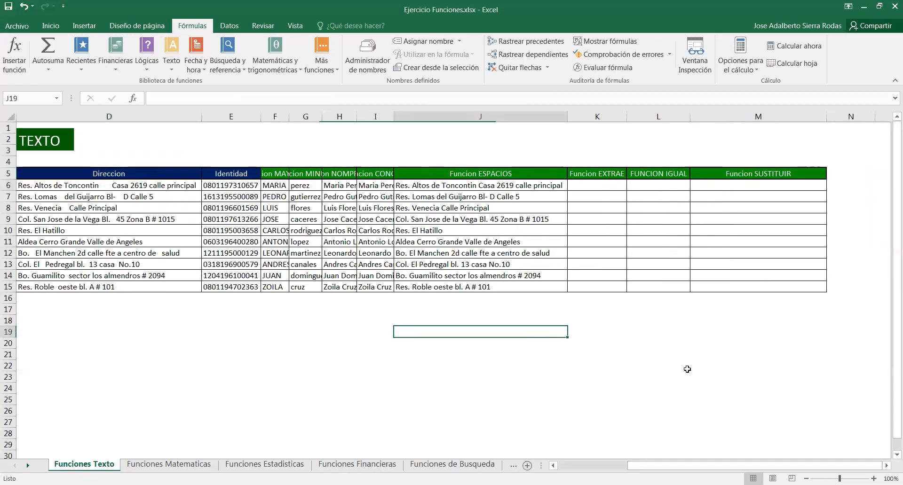
Insert an EXTRAE function in the first Funcion EXTRAE cell taking 4 characters from position 5 of identity E6
left_click(598, 190)
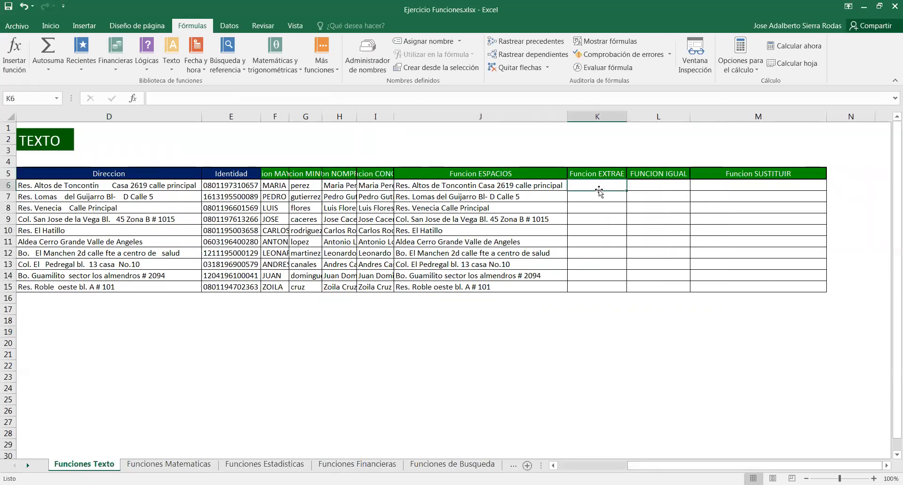
left_click_drag(700, 468, 680, 468)
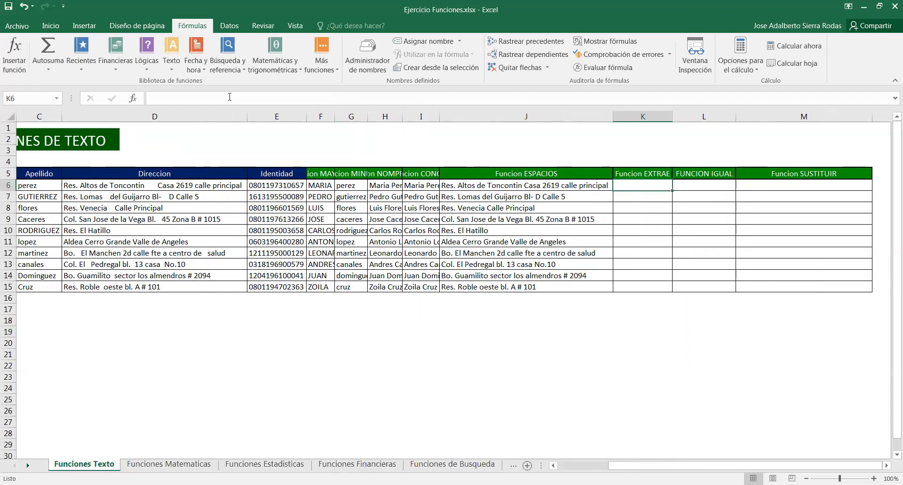
left_click(172, 66)
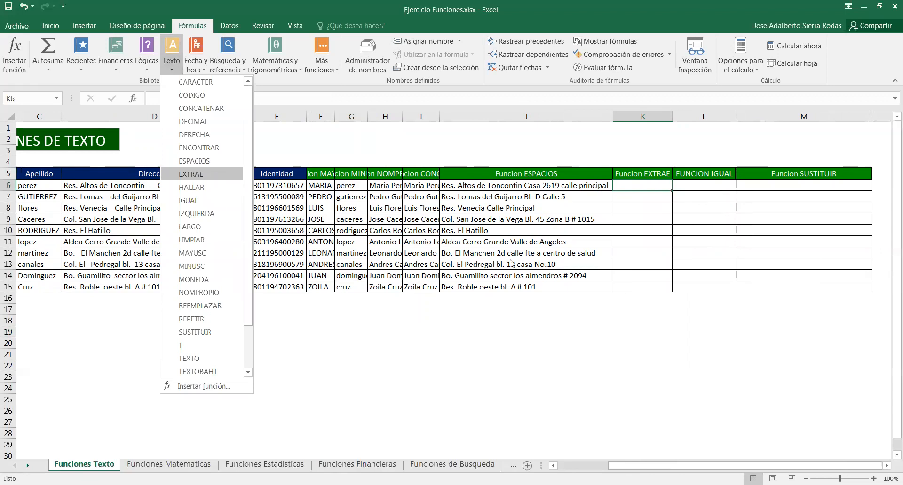
left_click(216, 178)
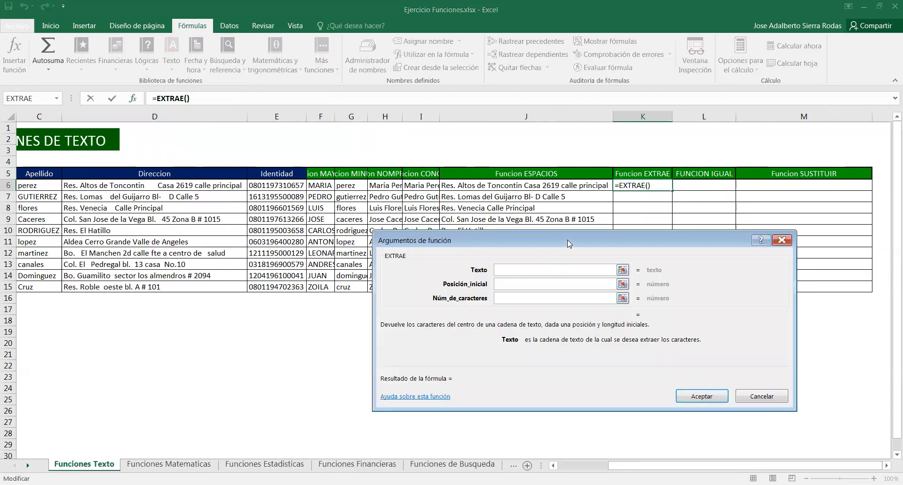
left_click_drag(569, 244, 597, 186)
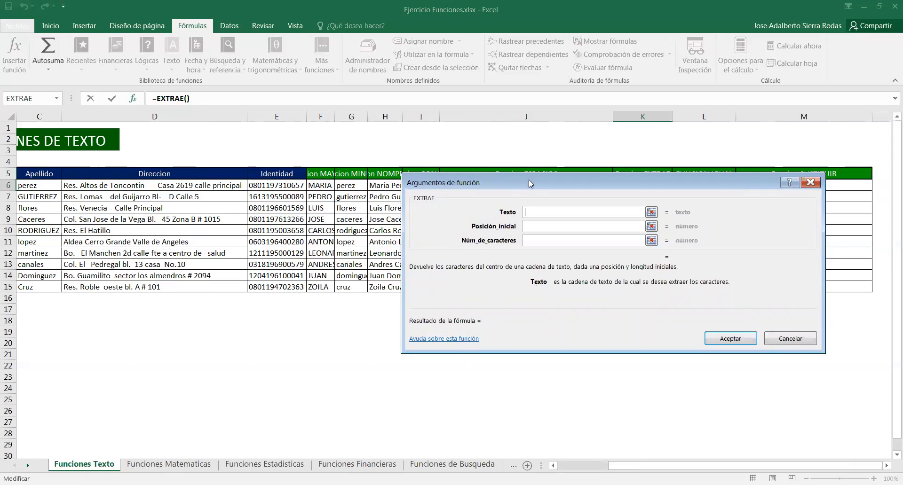
left_click_drag(528, 180, 493, 273)
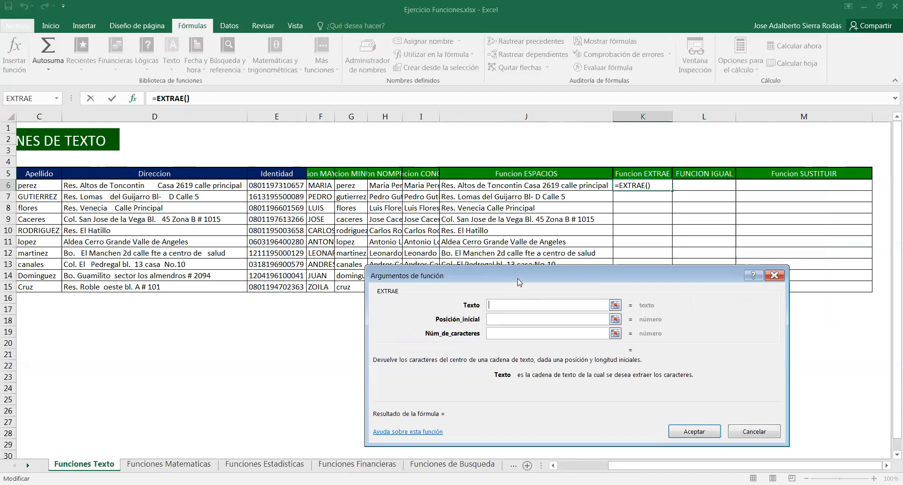
left_click_drag(519, 282, 524, 257)
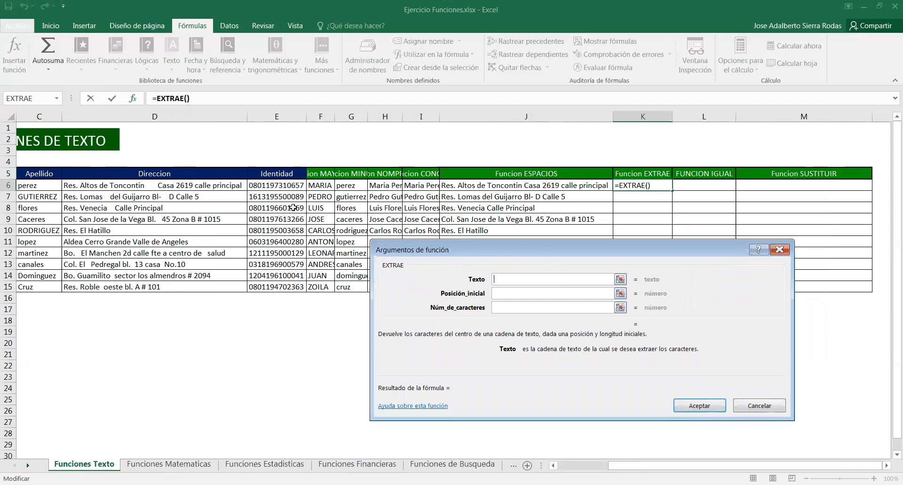
left_click(288, 187)
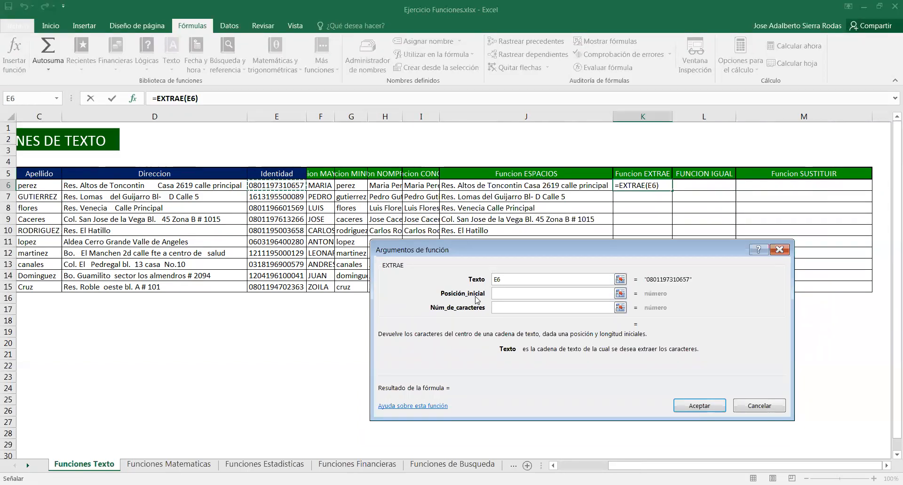
left_click(504, 293)
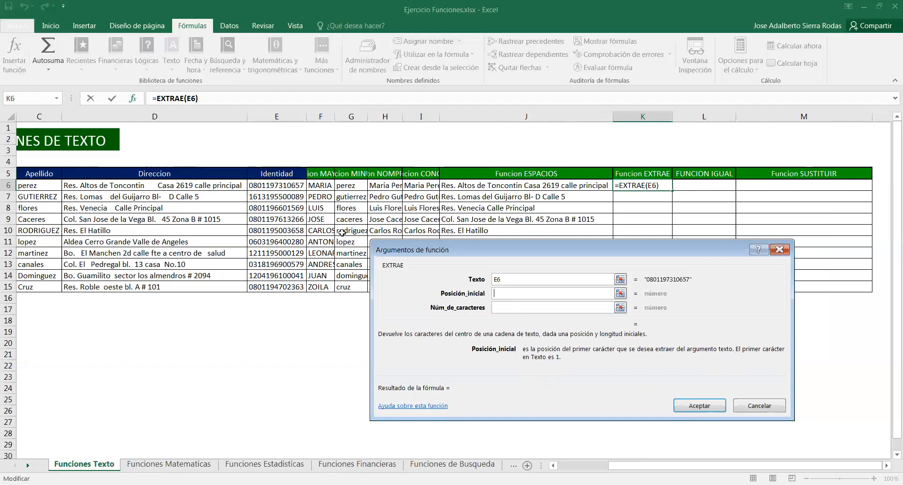
type("5")
left_click(516, 311)
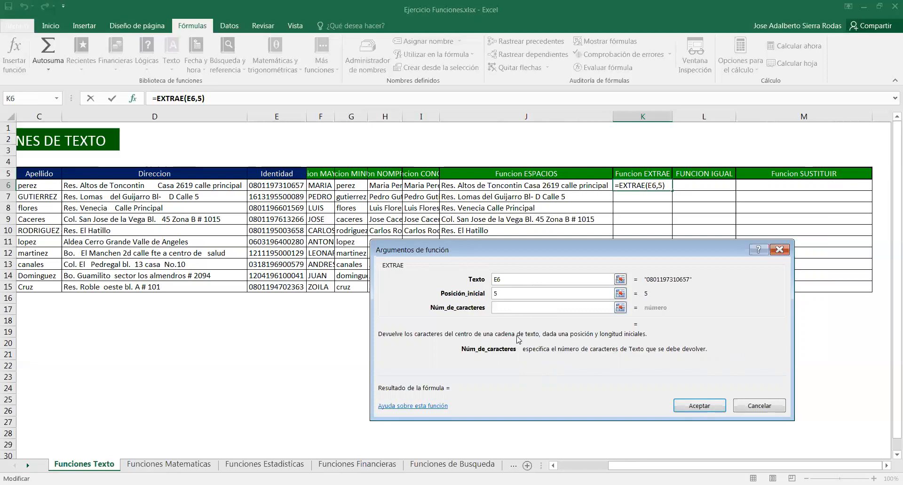
type("4")
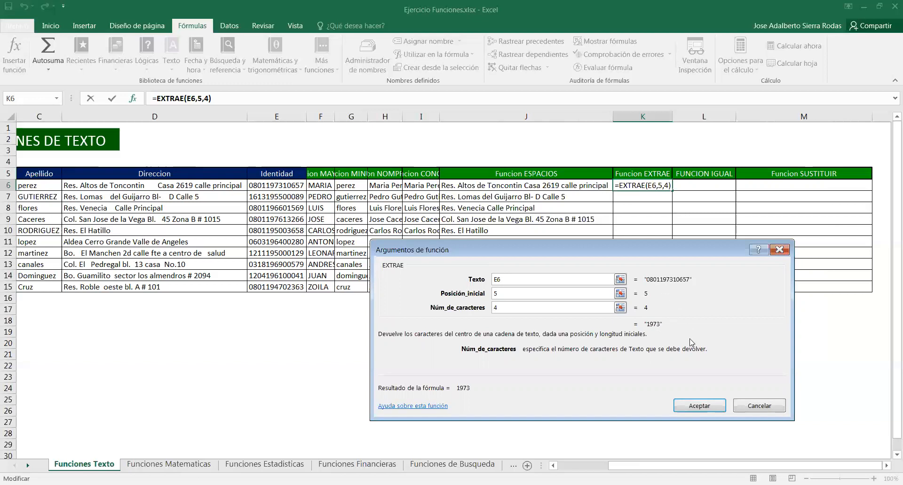
left_click(717, 408)
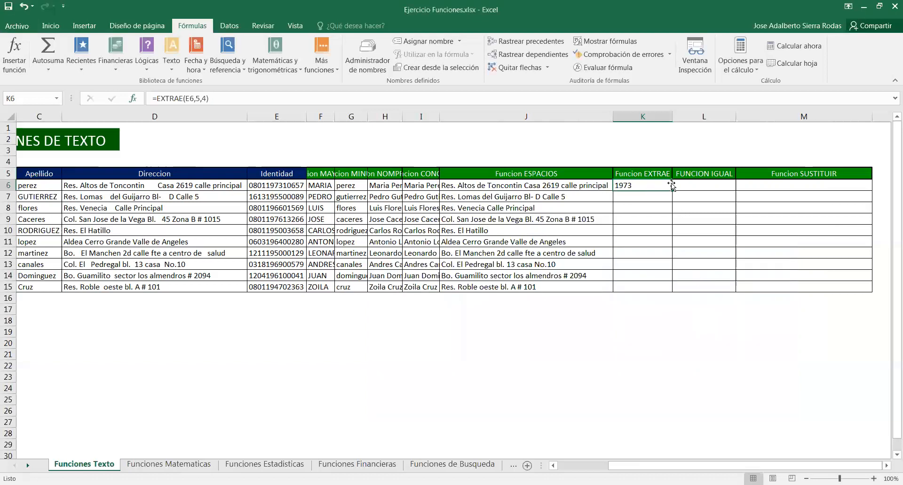
Fill the EXTRAE formula down through row 15
double_click(671, 191)
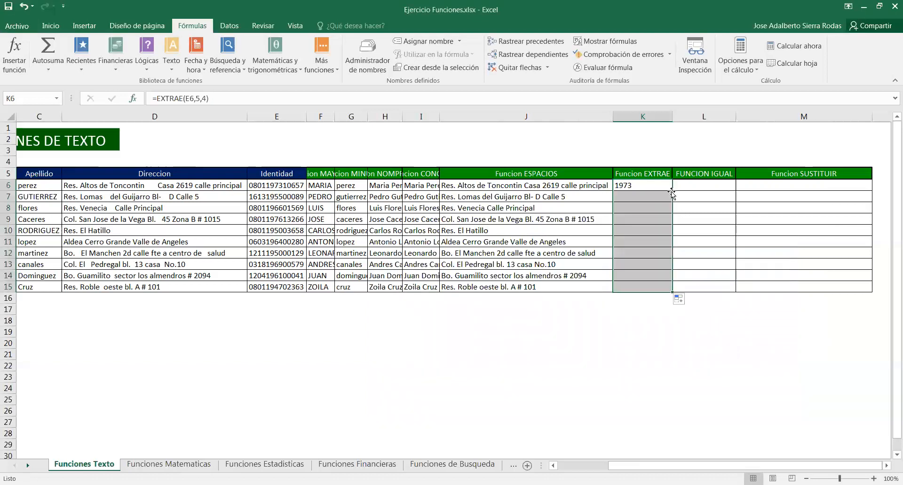
left_click(654, 366)
left_click_drag(638, 188, 637, 286)
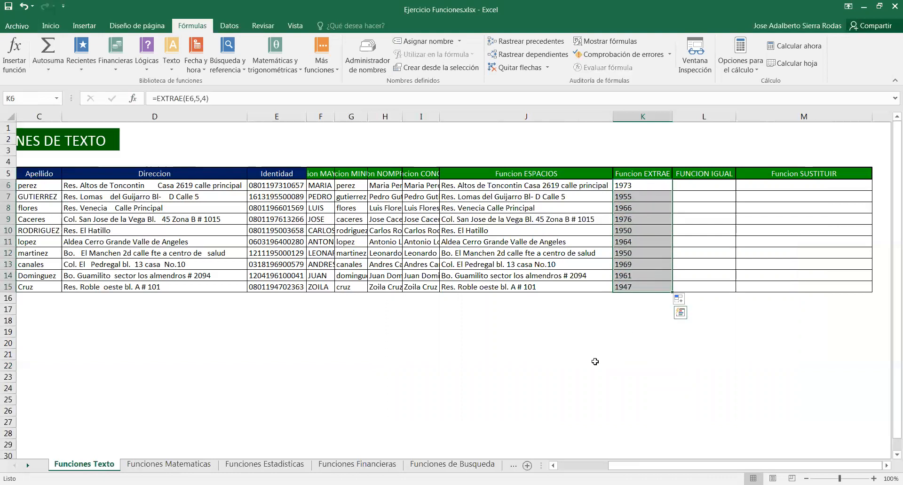
left_click(576, 362)
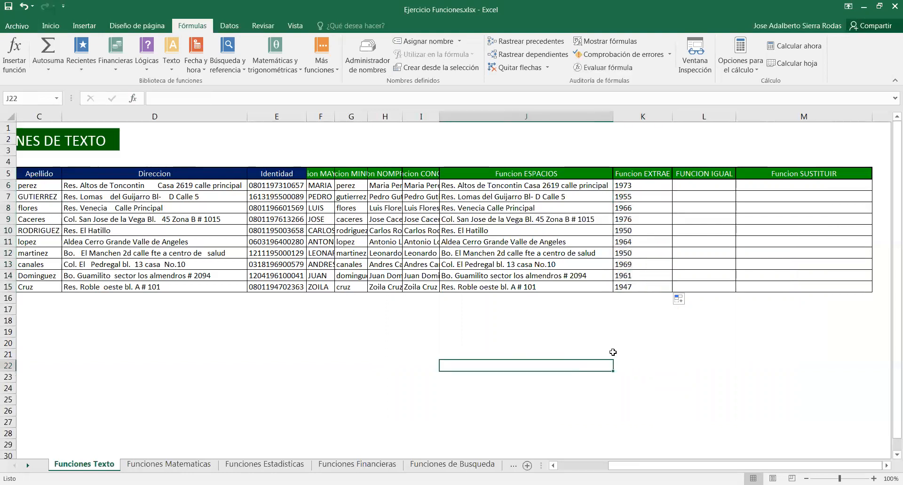
Insert an IGUAL function in the first FUNCION IGUAL cell comparing D6 with J6
left_click(704, 185)
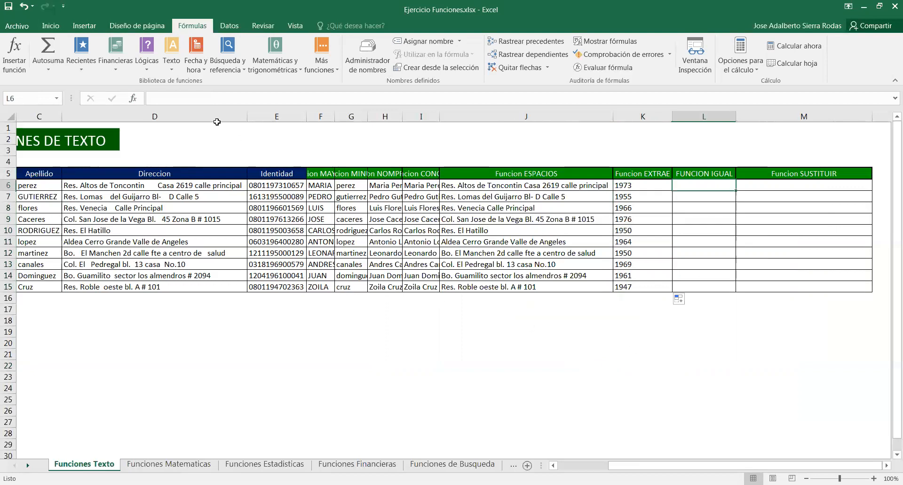
left_click(169, 65)
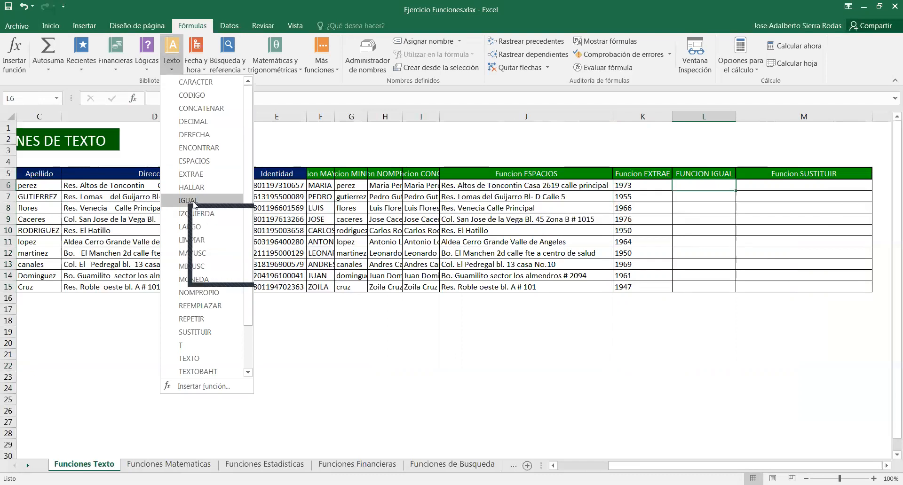
left_click(193, 201)
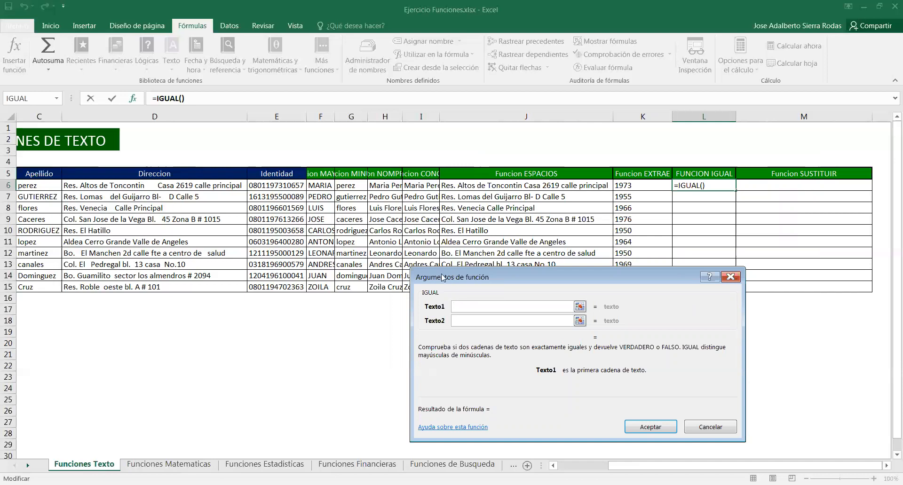
left_click(167, 189)
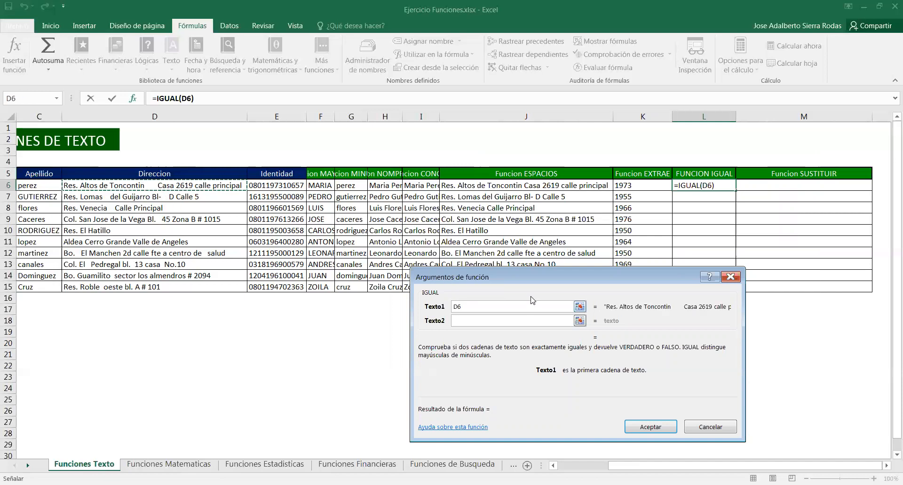
left_click(482, 324)
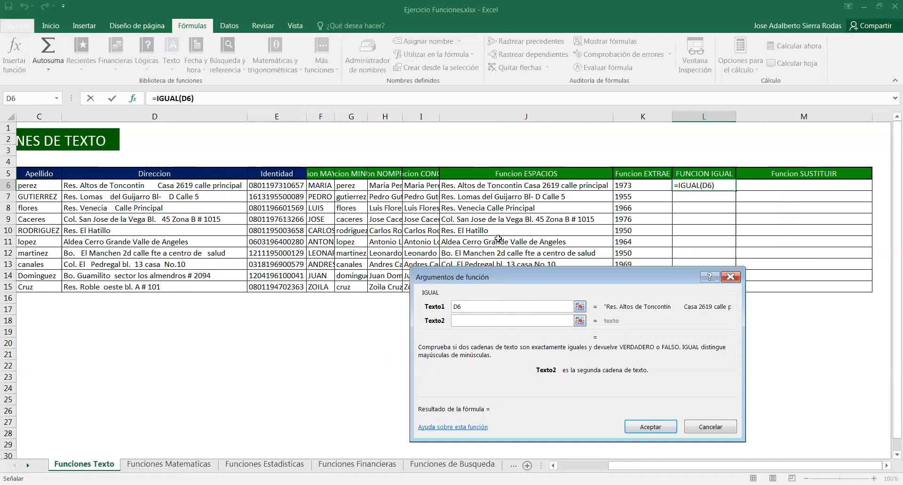
left_click(531, 186)
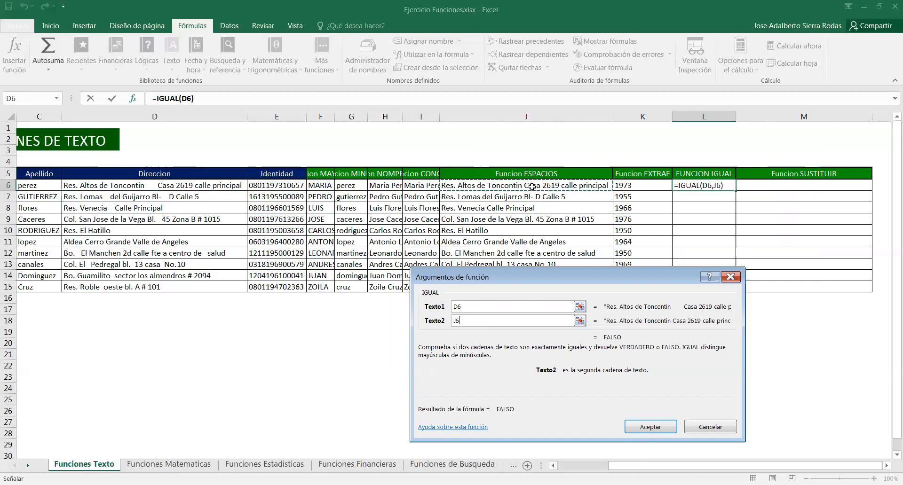
left_click(642, 428)
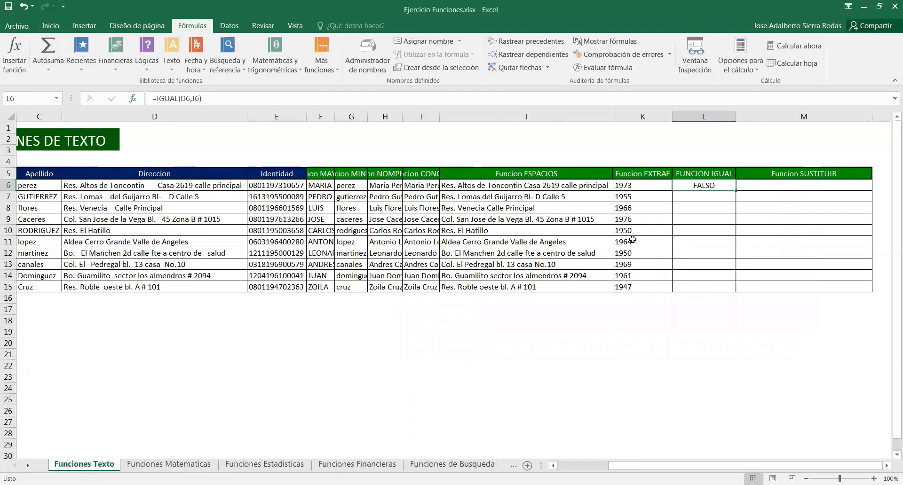
Fill the IGUAL formula down through row 15
left_click(493, 189)
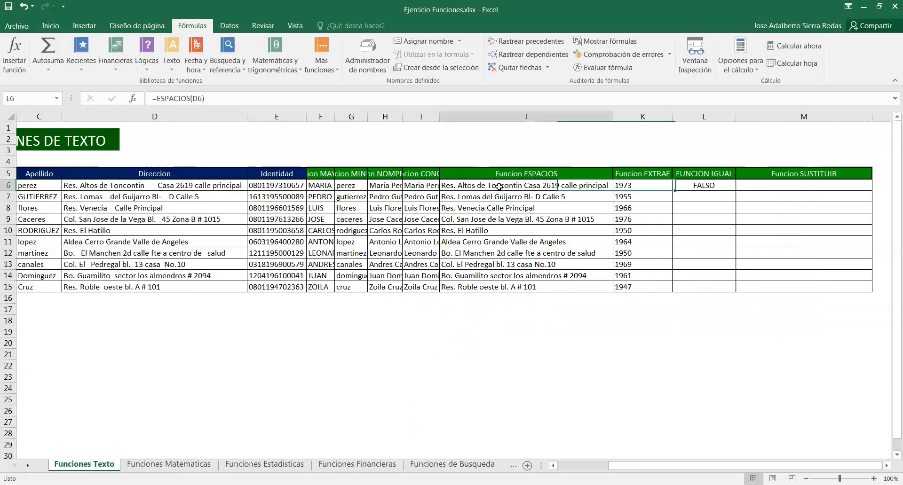
left_click(224, 190)
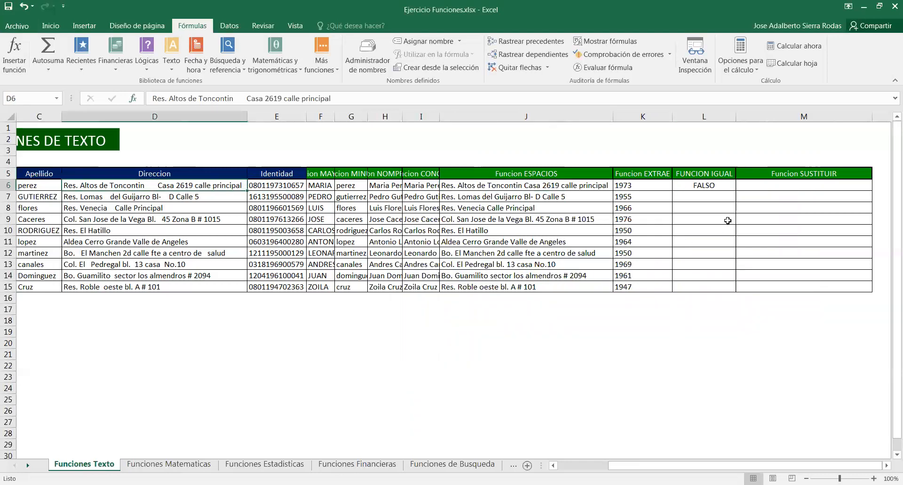
left_click(727, 185)
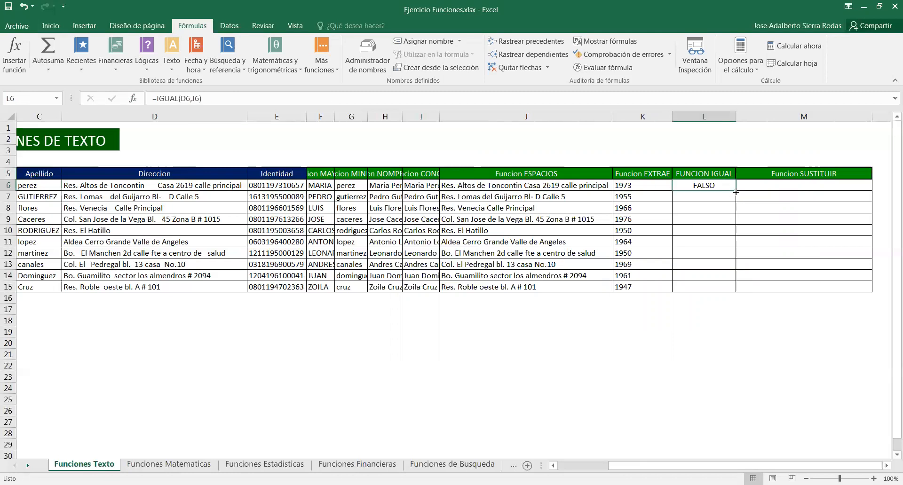
double_click(736, 192)
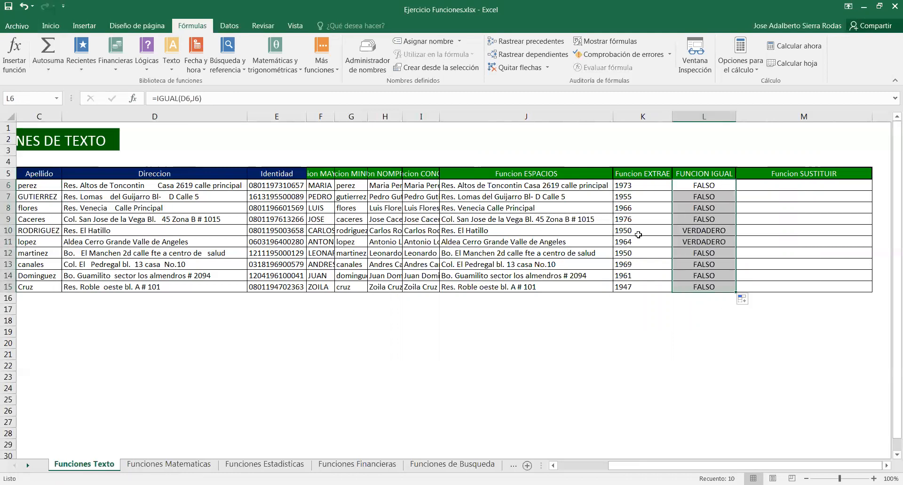
Add an extra space between El and Hatillo in the D10 address
left_click(705, 236)
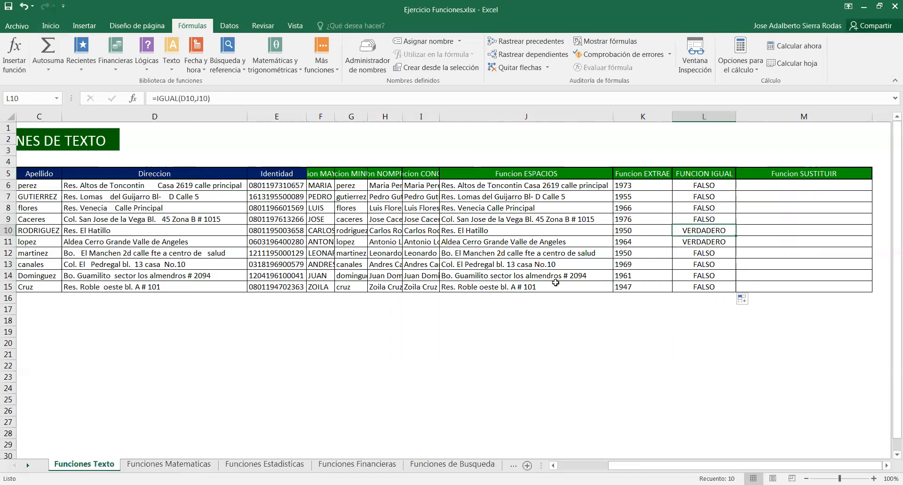
left_click(166, 230)
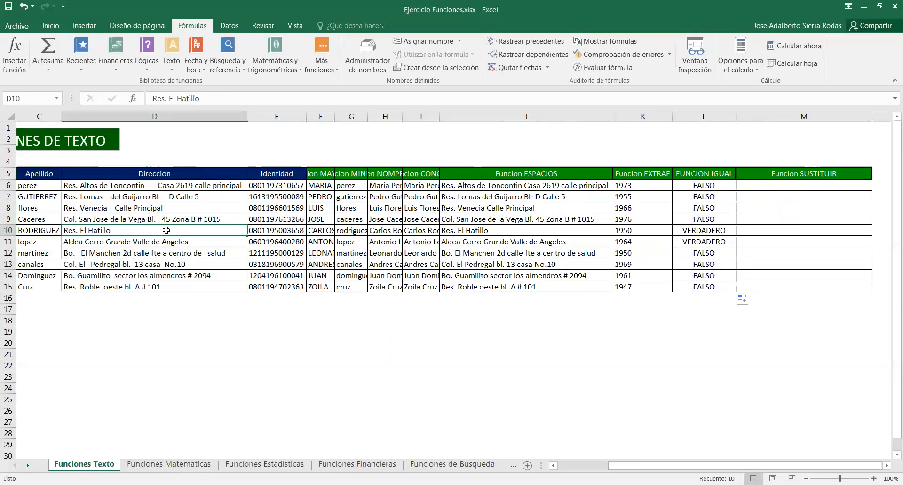
left_click(486, 233)
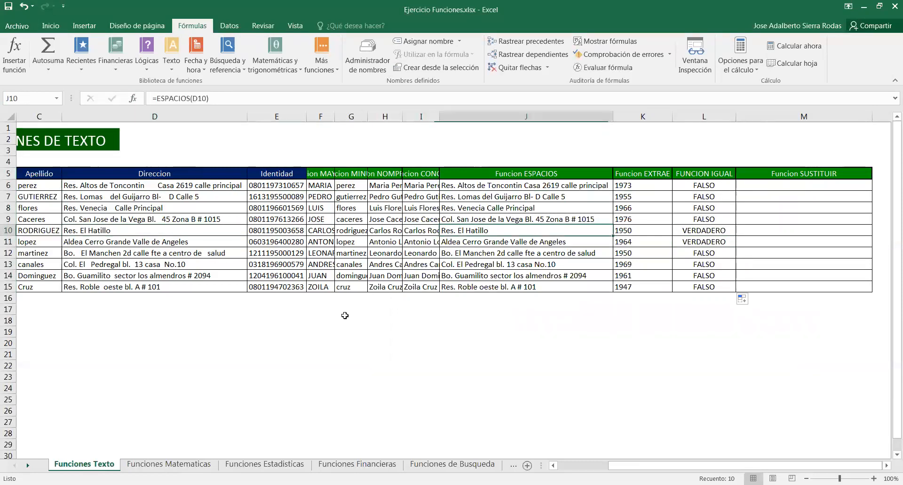
left_click(105, 231)
left_click(177, 98)
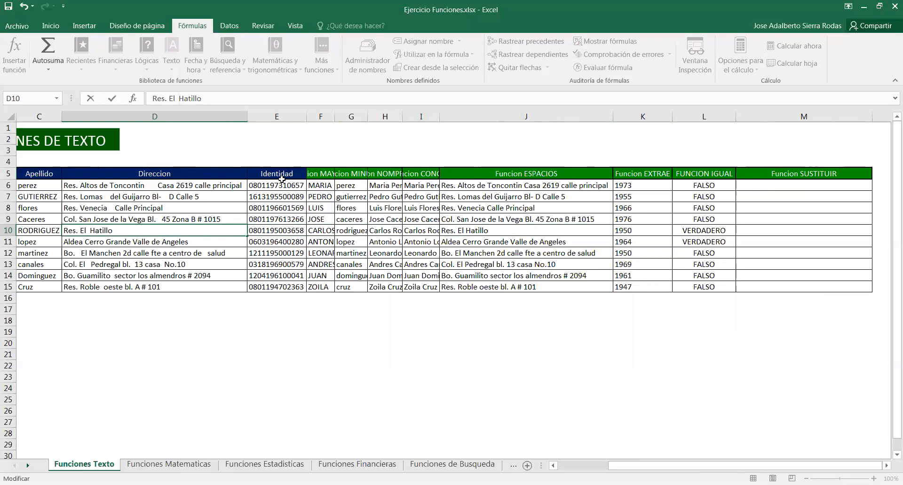
left_click(320, 355)
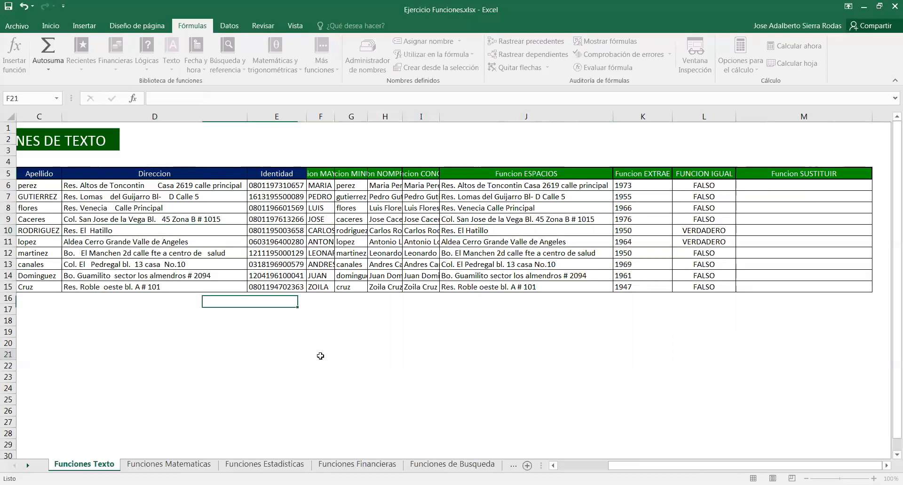
Change the D10 address to read Res. En Hatillo
left_click(722, 233)
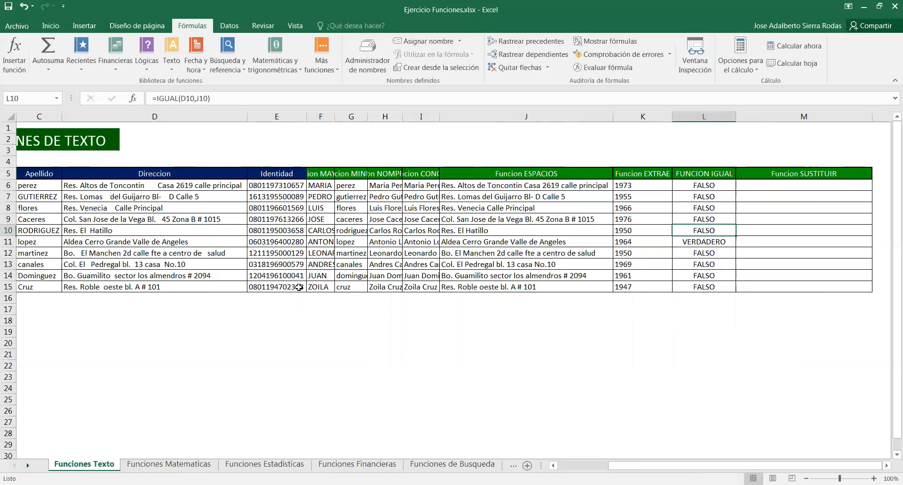
left_click(135, 229)
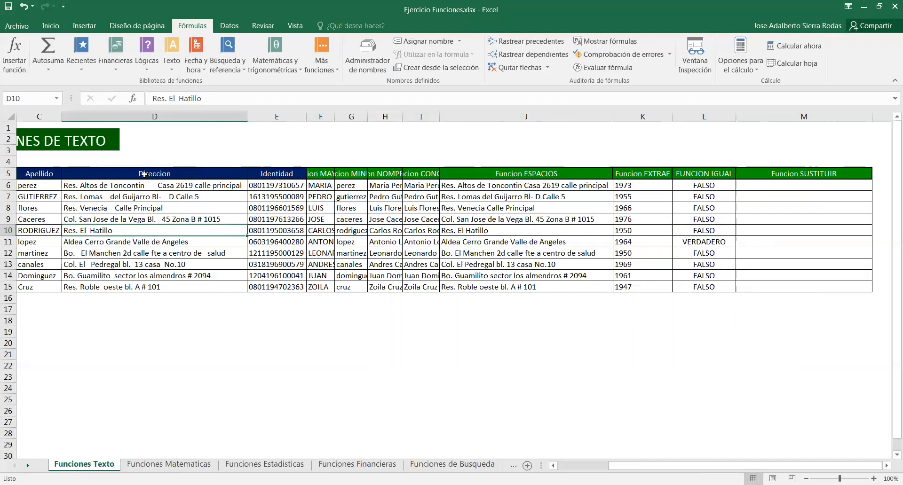
left_click(179, 98)
key("BackSpace")
key("BackSpace")
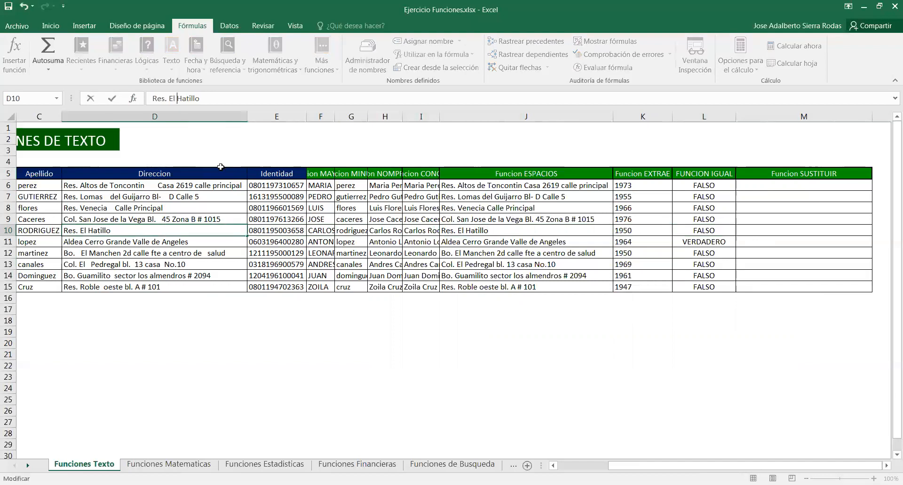
key("BackSpace")
type("n")
left_click(232, 340)
Restore the D10 address to Res. El Hatillo
left_click(189, 234)
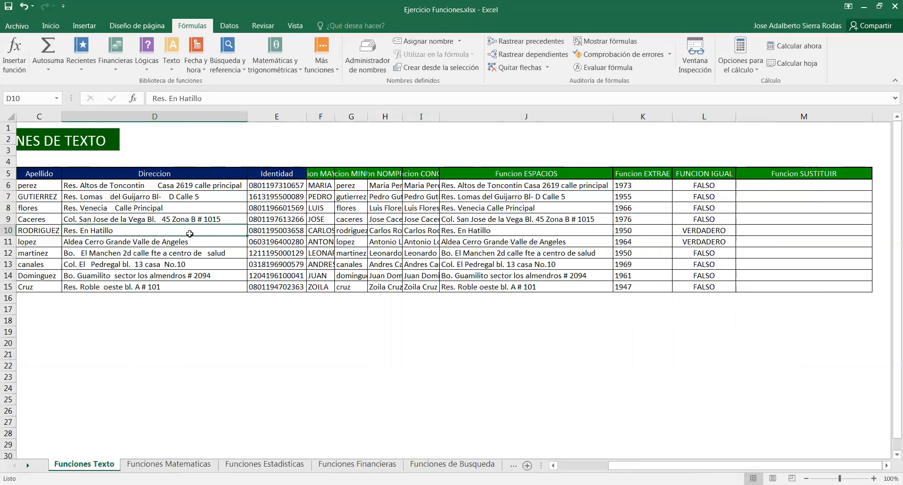
left_click(177, 98)
key("BackSpace")
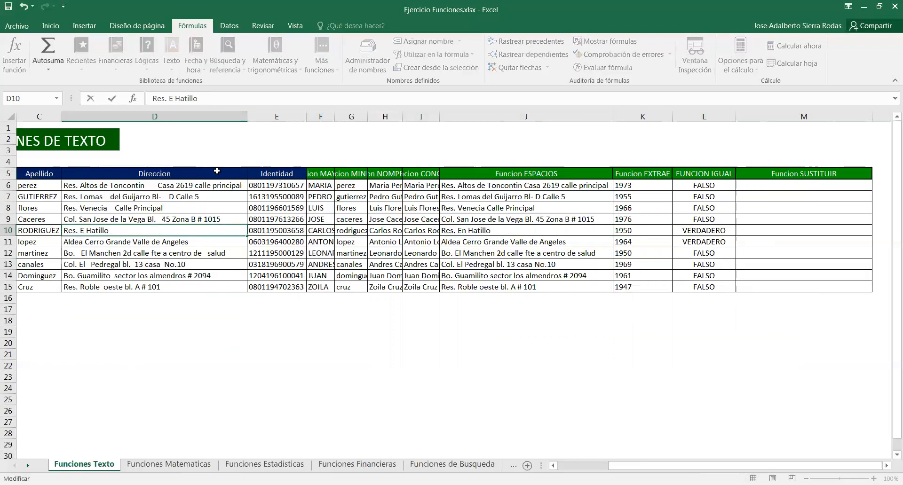
type("l")
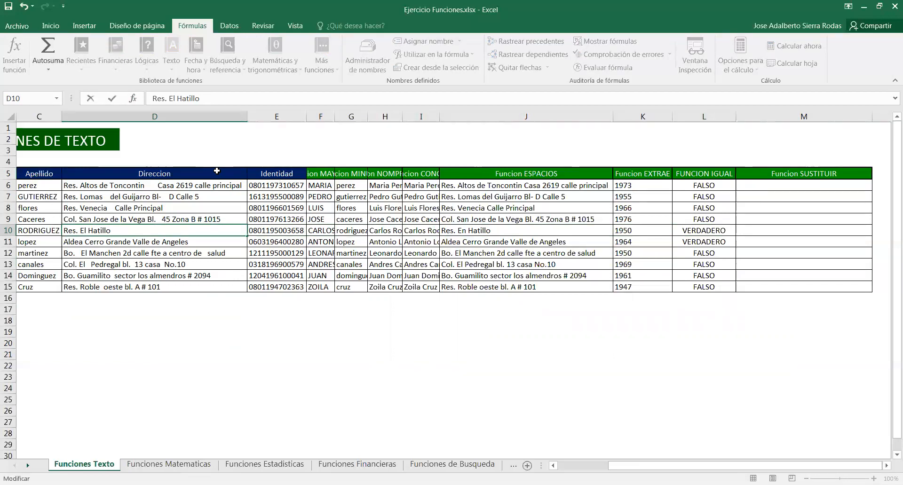
key("Return")
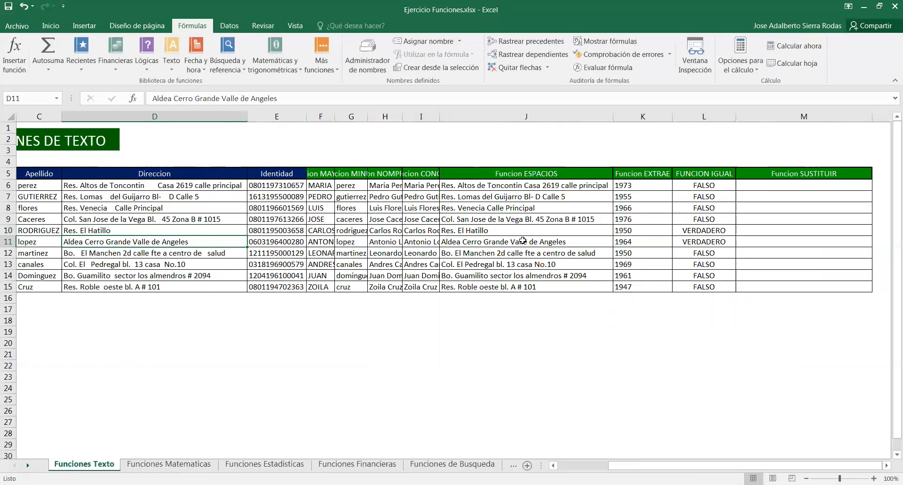
left_click(585, 235)
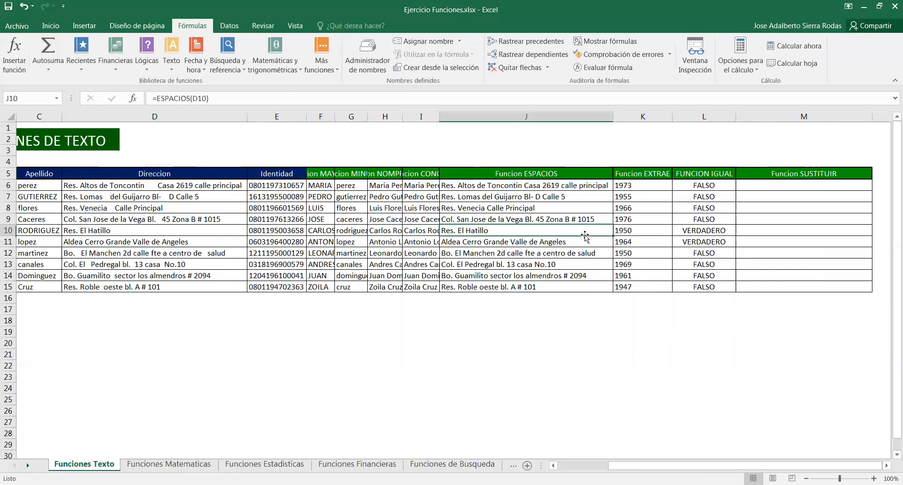
Add an extra space between El and Hatillo in the D10 address again
left_click(168, 231)
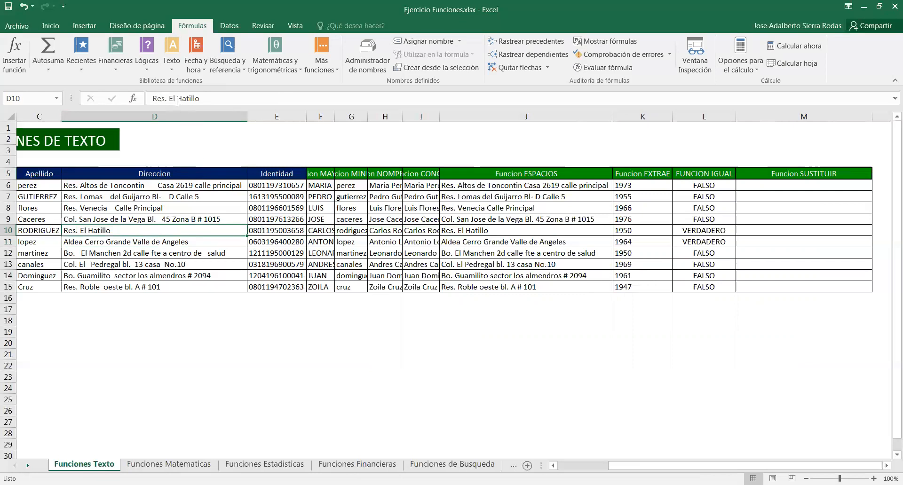
left_click(176, 97)
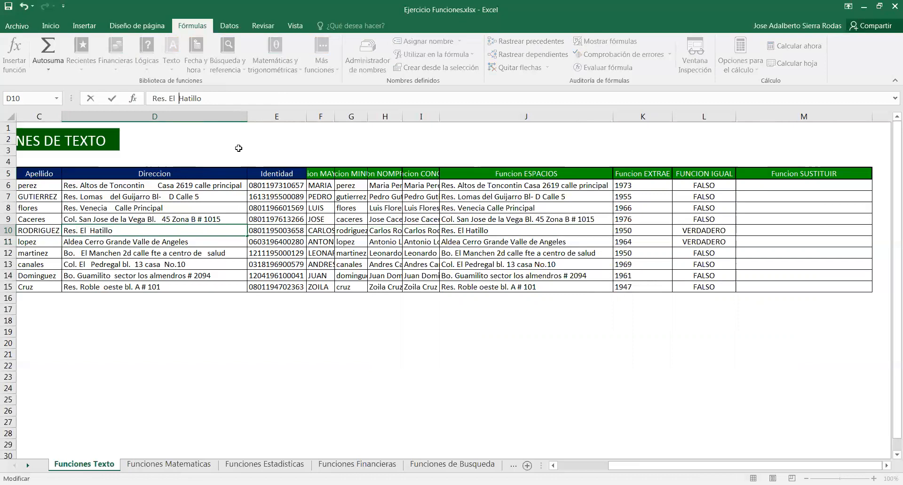
left_click(298, 343)
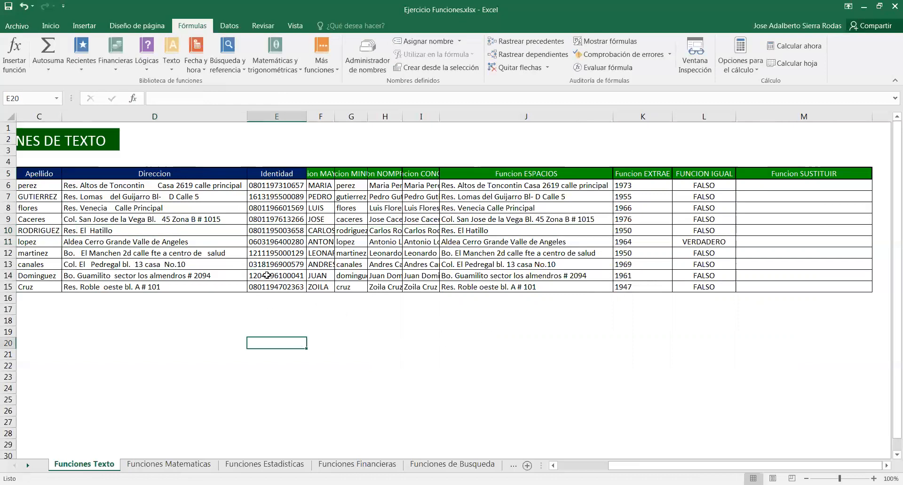
Remove the extra space between El and Hatillo in the D10 address
left_click(174, 228)
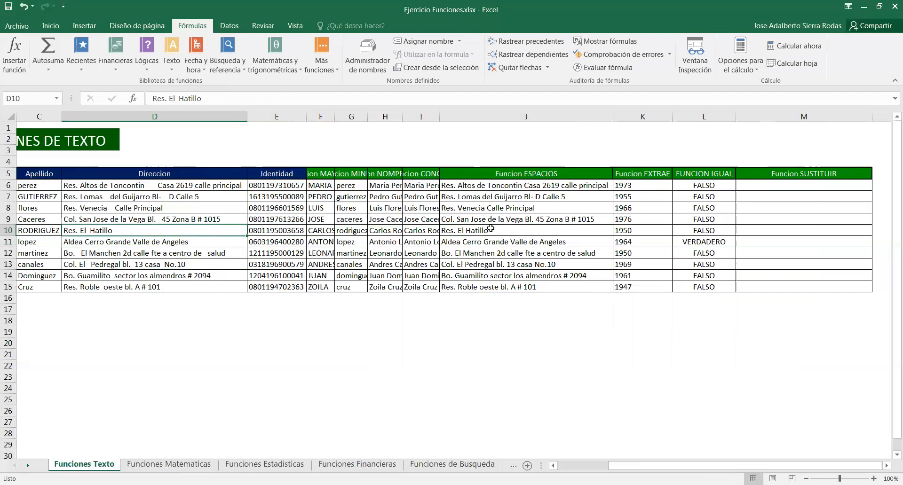
left_click(175, 97)
key("BackSpace")
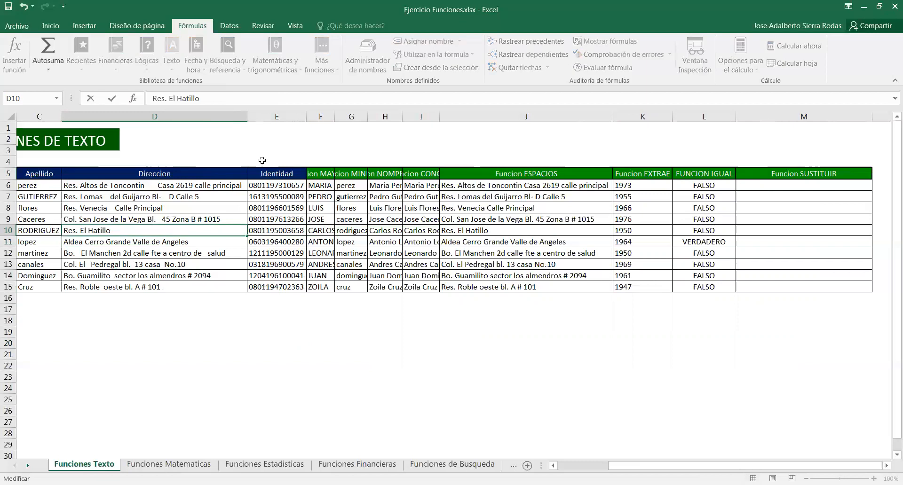
left_click(471, 351)
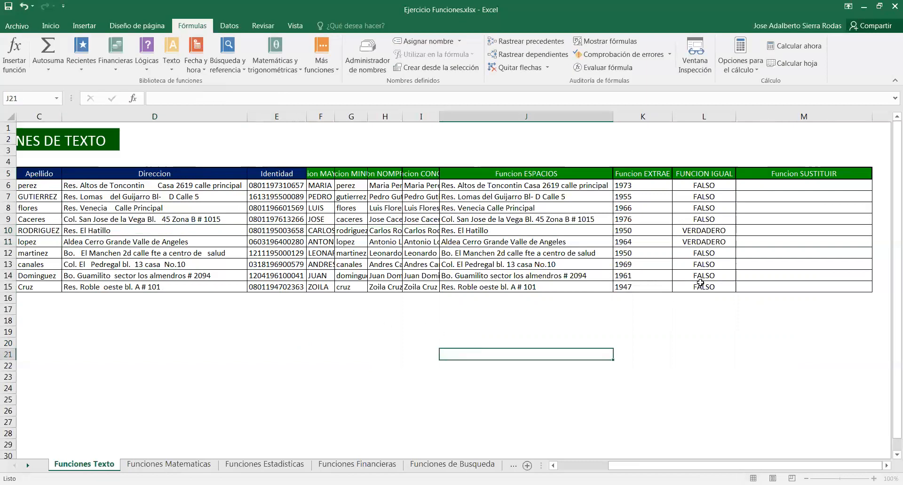
Review the addresses in the Direccion column from row 6 to row 15
left_click(773, 188)
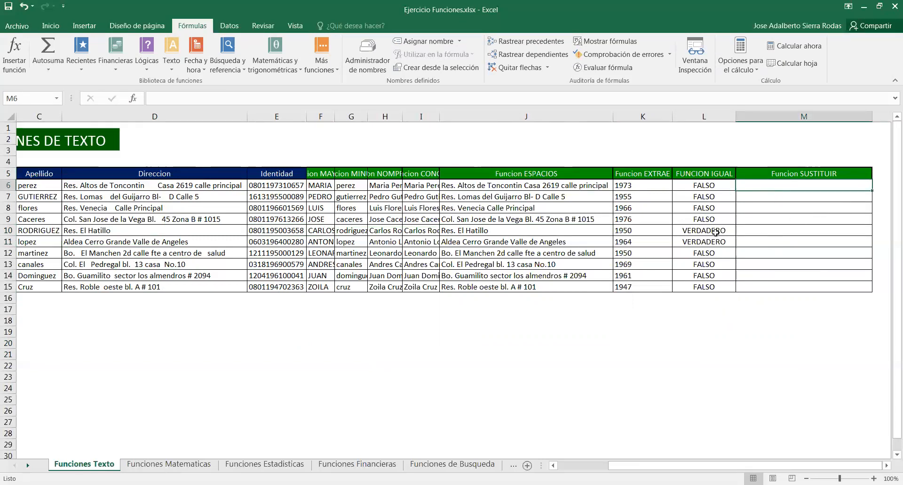
left_click_drag(134, 183, 133, 287)
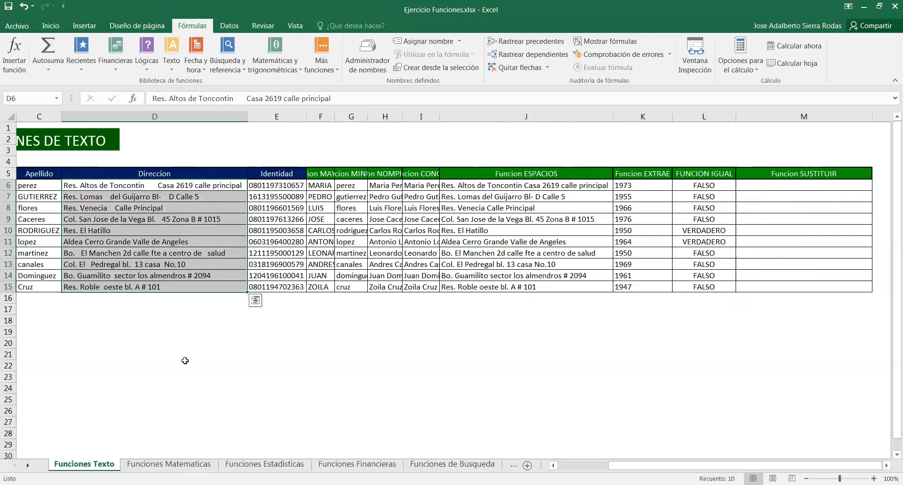
left_click(183, 365)
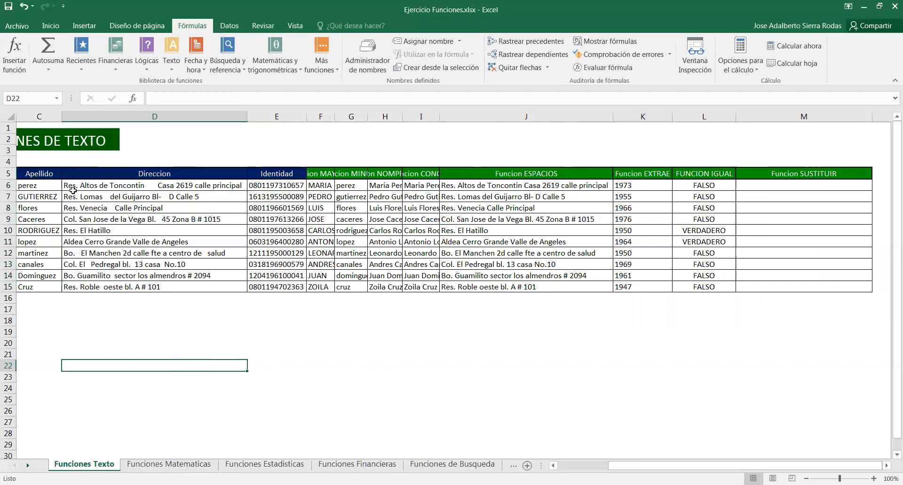
left_click(173, 319)
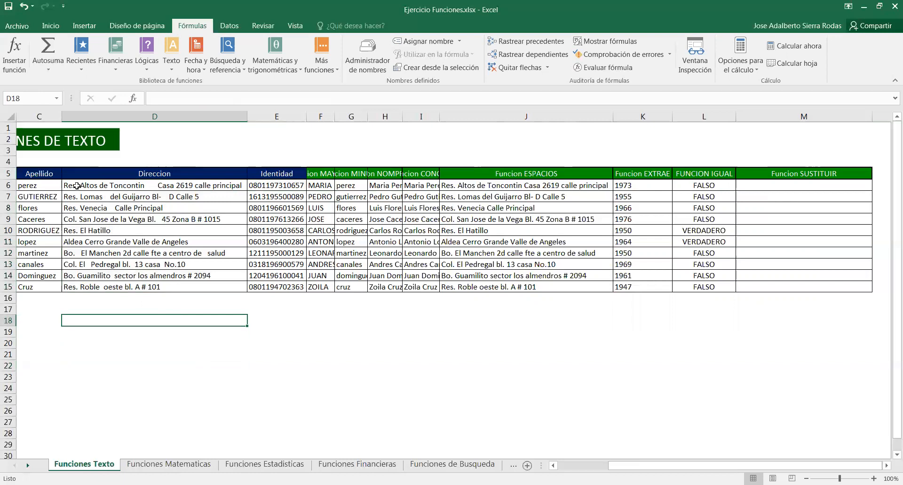
left_click_drag(111, 184, 121, 287)
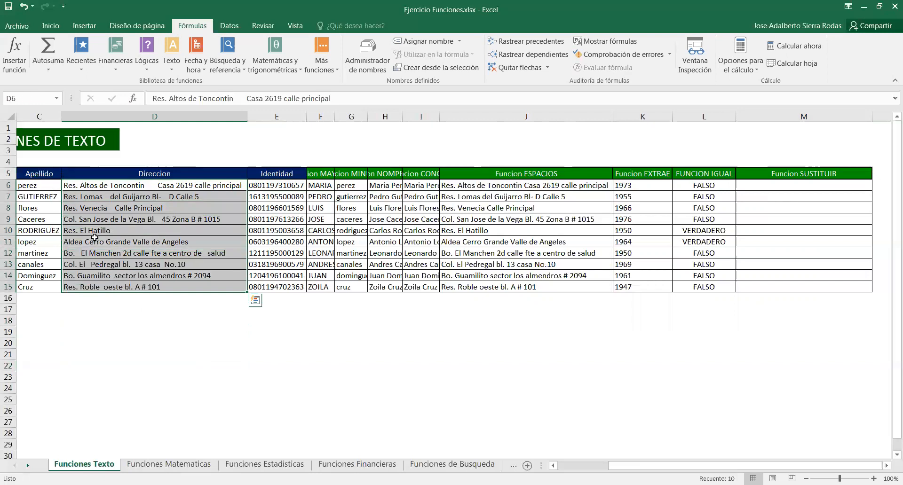
left_click(166, 354)
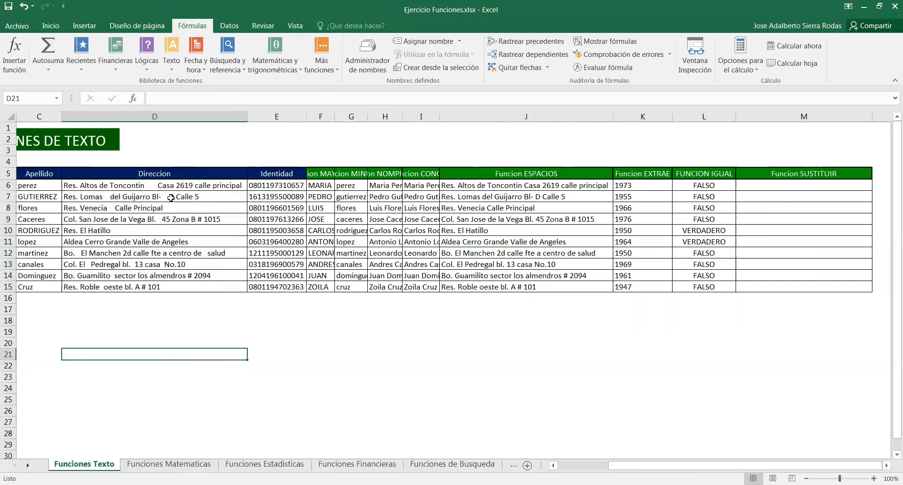
Insert a SUSTITUIR function in the first FUNCION SUSTITUIR cell using D6 as text and Res. as original text
left_click(809, 187)
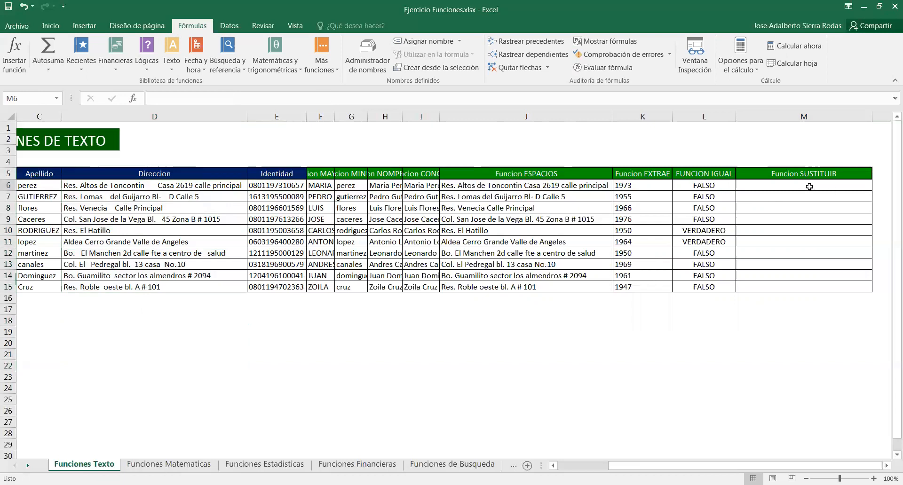
left_click(173, 71)
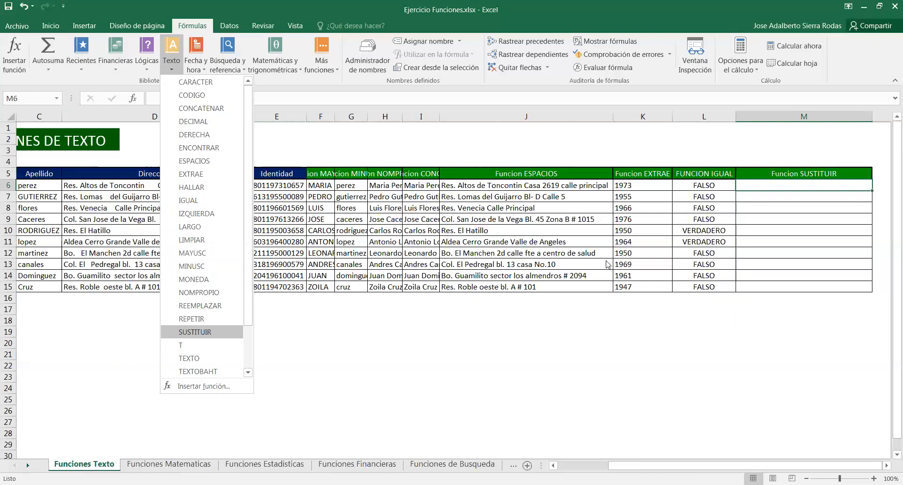
key("Return")
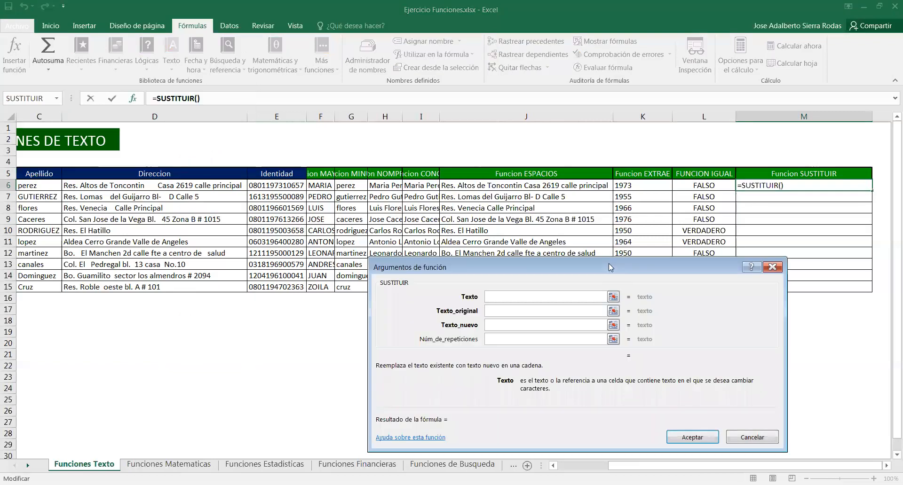
left_click_drag(609, 263, 627, 256)
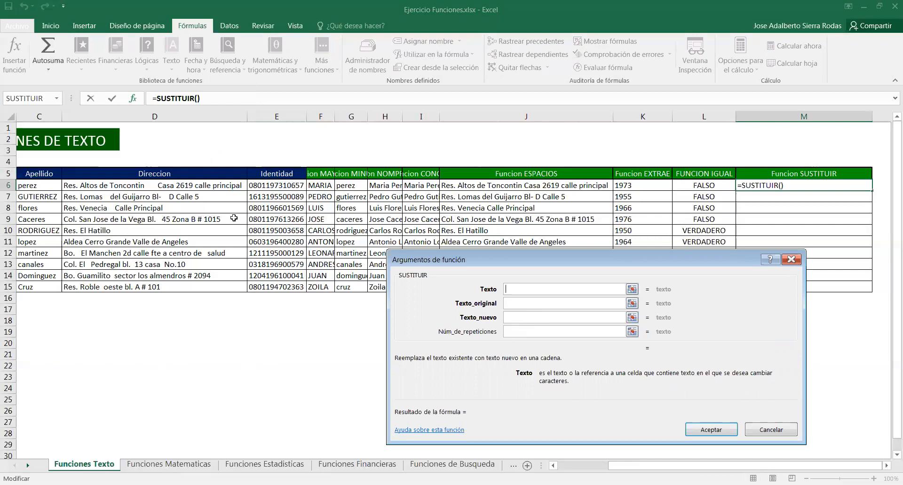
left_click(203, 189)
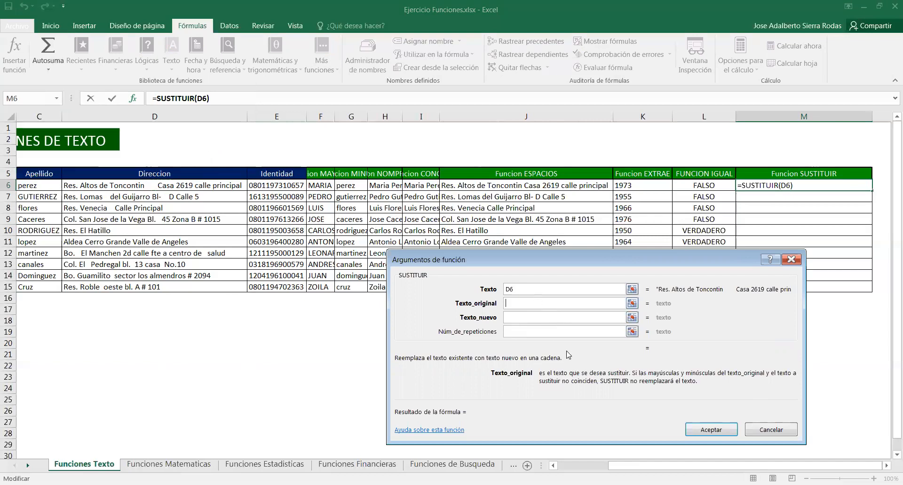
type("REs")
key("BackSpace")
type("es.")
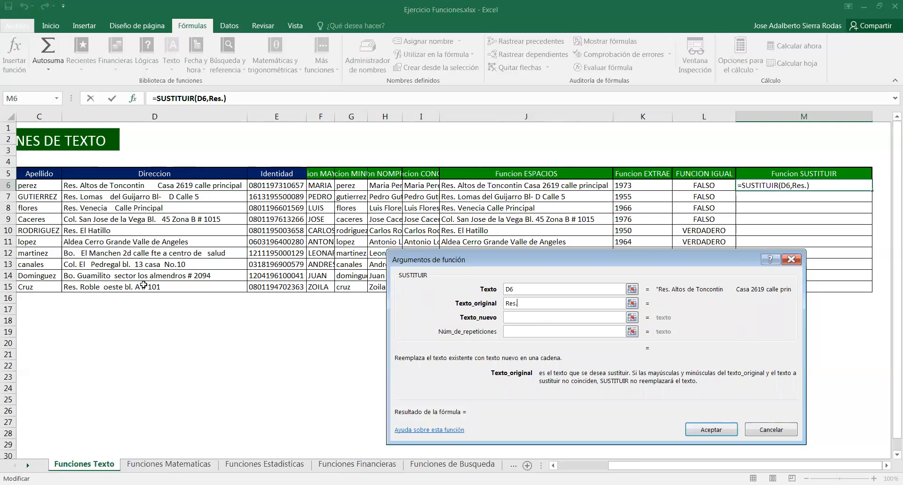
Set the SUSTITUIR new text to Residencial. and confirm the function
left_click(517, 320)
type("RE")
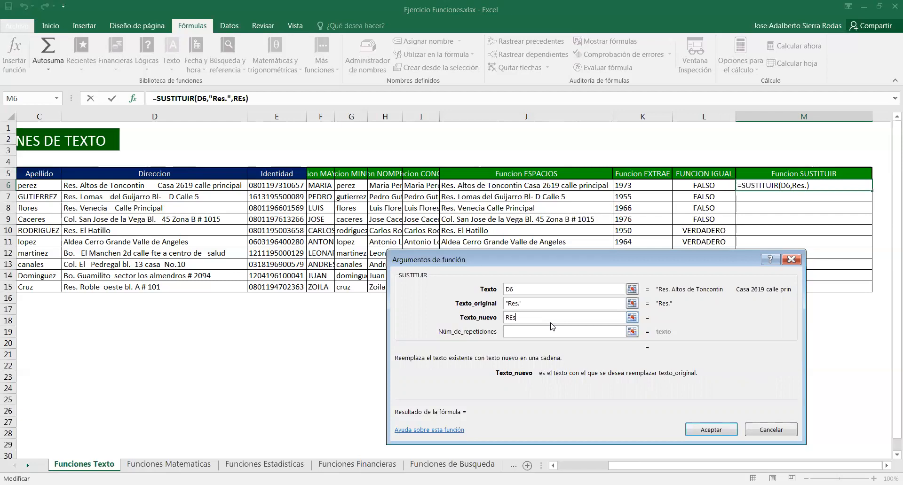
type("sidencial.")
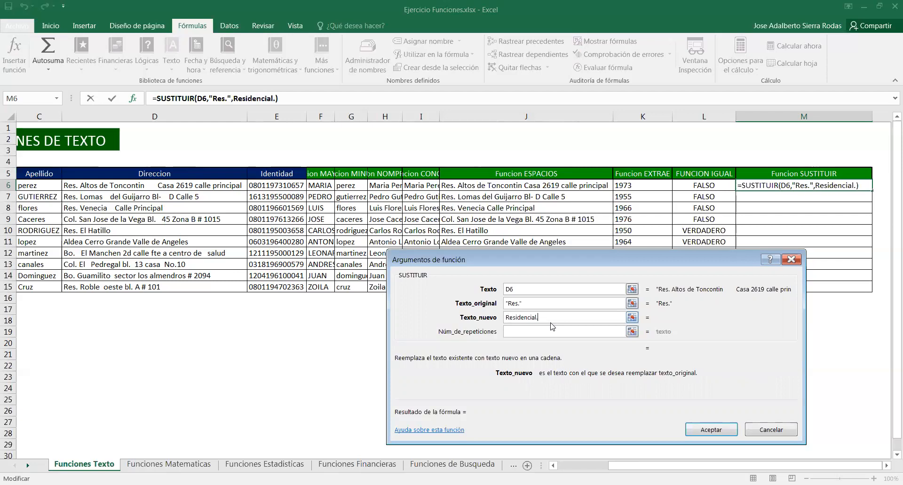
left_click(542, 331)
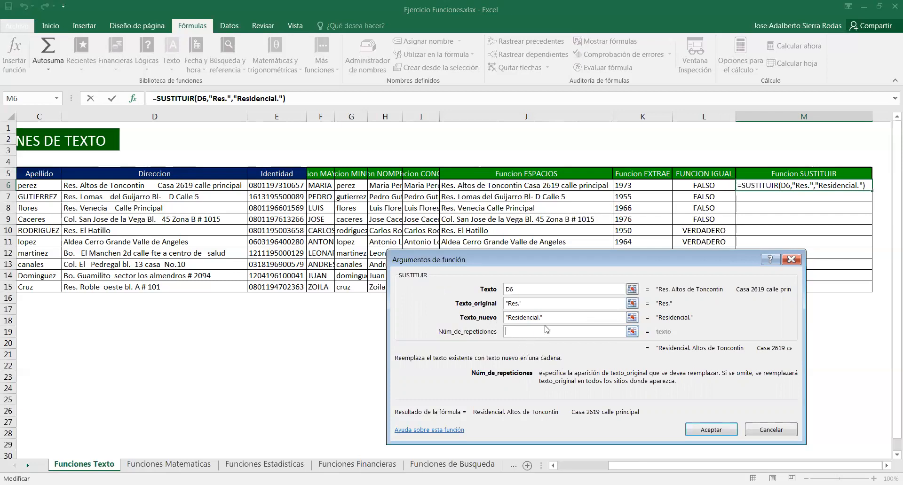
left_click(571, 316)
left_click(574, 303)
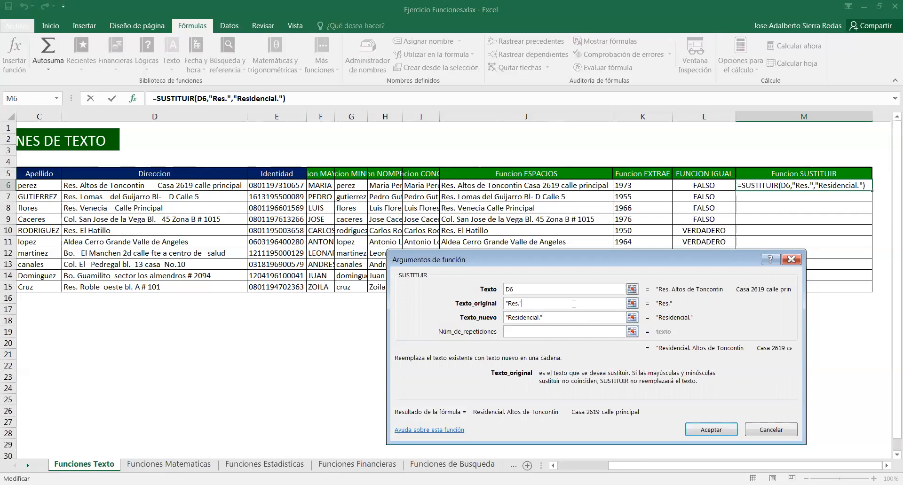
left_click(572, 290)
left_click(561, 304)
left_click(570, 318)
left_click(571, 306)
left_click(711, 430)
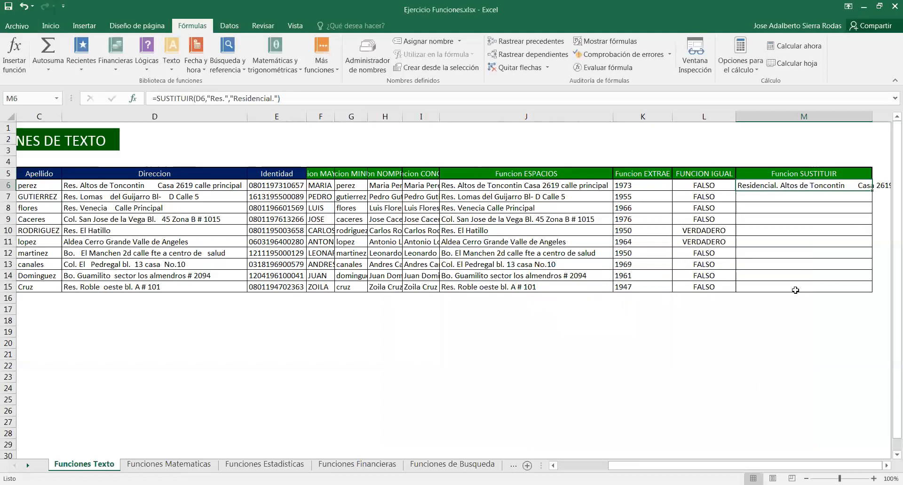
Autofit the FUNCION SUSTITUIR column and fill its formula down through row 15
double_click(870, 114)
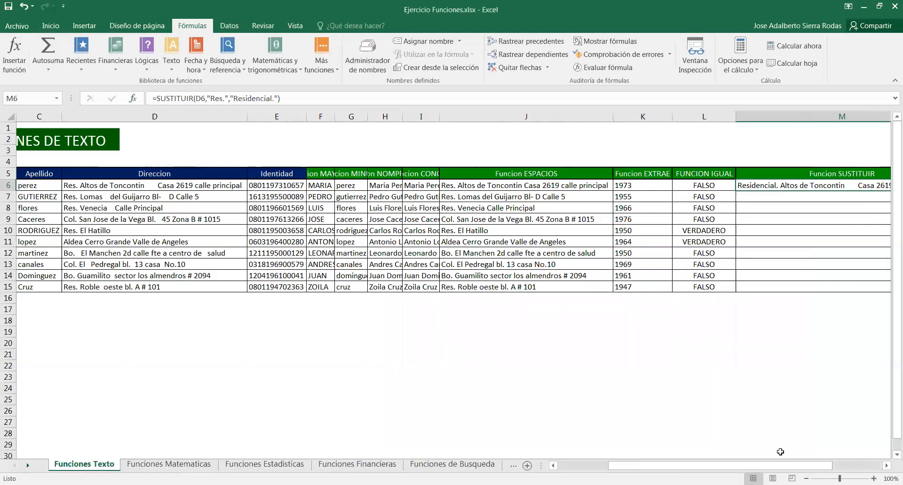
left_click_drag(777, 468, 803, 469)
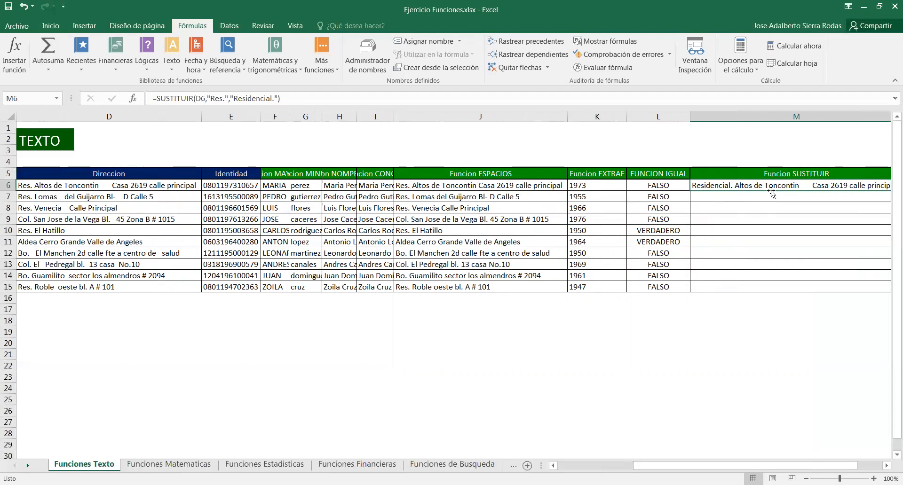
left_click_drag(771, 466, 794, 466)
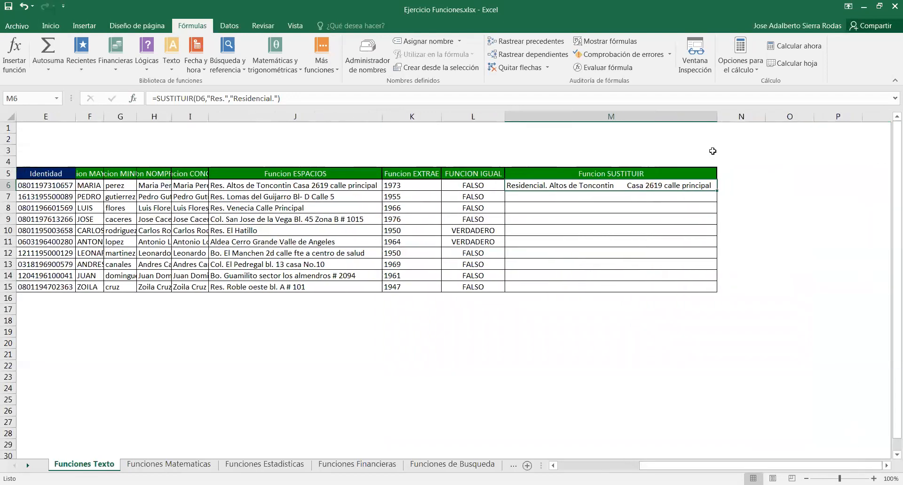
double_click(717, 190)
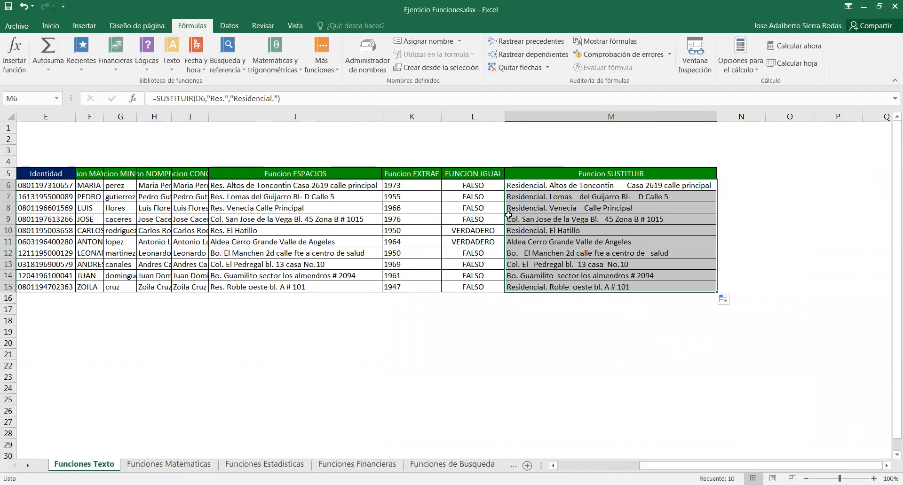
Change the SUSTITUIR new text in M6 to Residencial without the period and fill the formula down through row 15
left_click(573, 355)
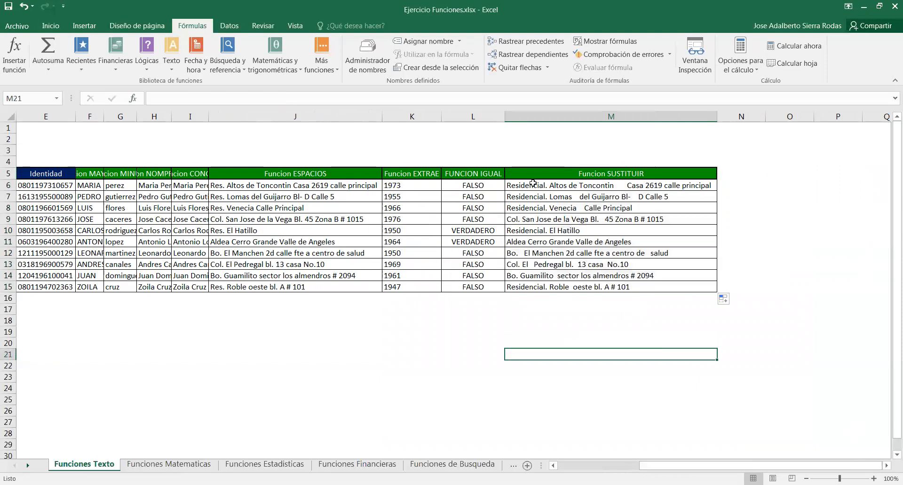
left_click(533, 187)
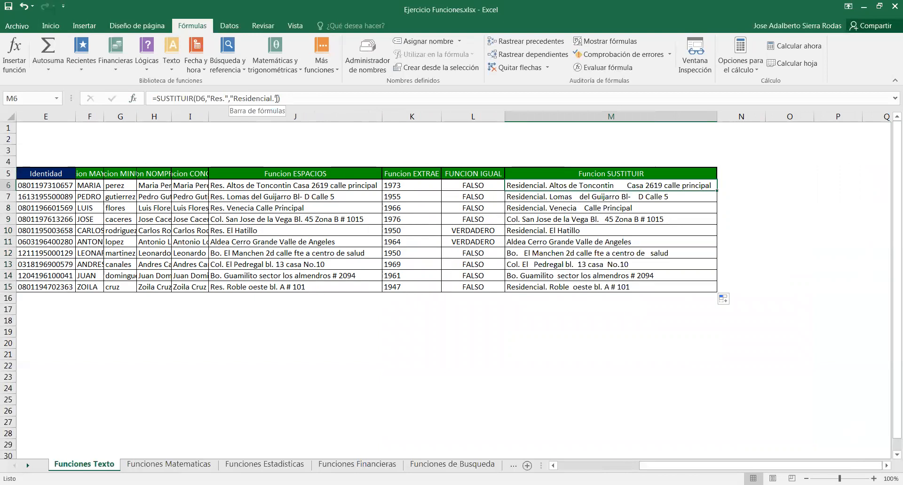
key("BackSpace")
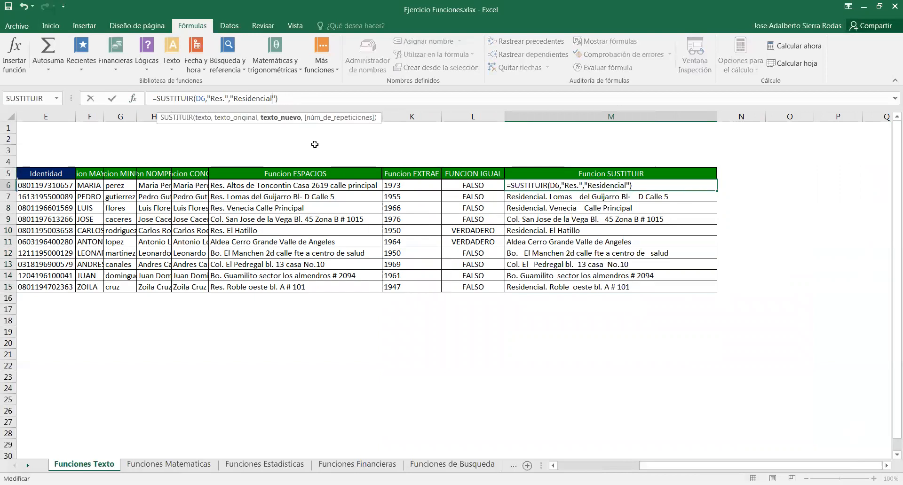
key("Return")
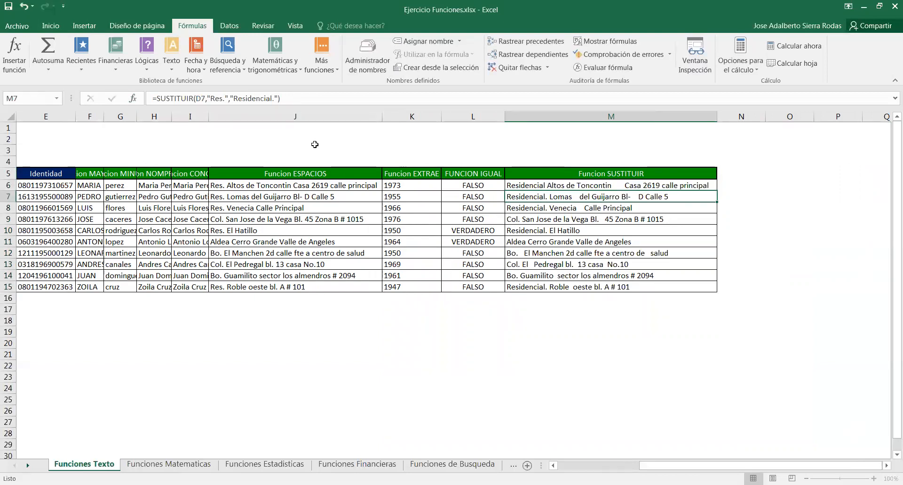
left_click(708, 187)
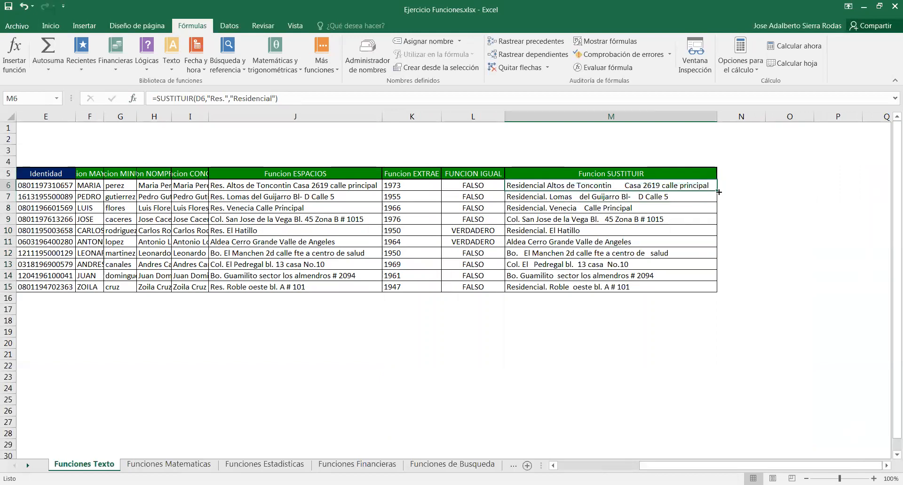
double_click(718, 192)
left_click(596, 367)
Set the SUSTITUIR new text in M6 to Colonia. and fill the formula down through row 15
left_click(553, 187)
left_click(278, 103)
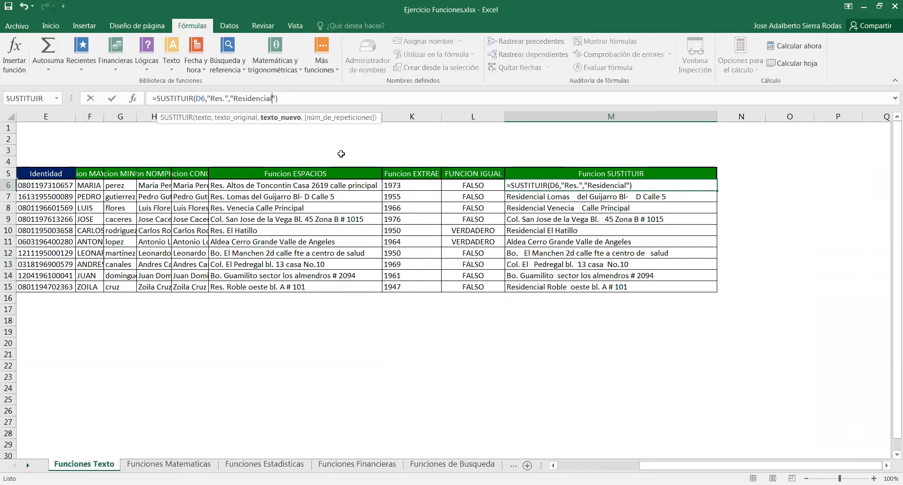
type(".")
key("BackSpace")
key("BackSpace")
key("BackSpace")
key("BackSpace")
key("BackSpace")
key("BackSpace")
key("BackSpace")
key("BackSpace")
key("BackSpace")
key("BackSpace")
key("BackSpace")
key("BackSpace")
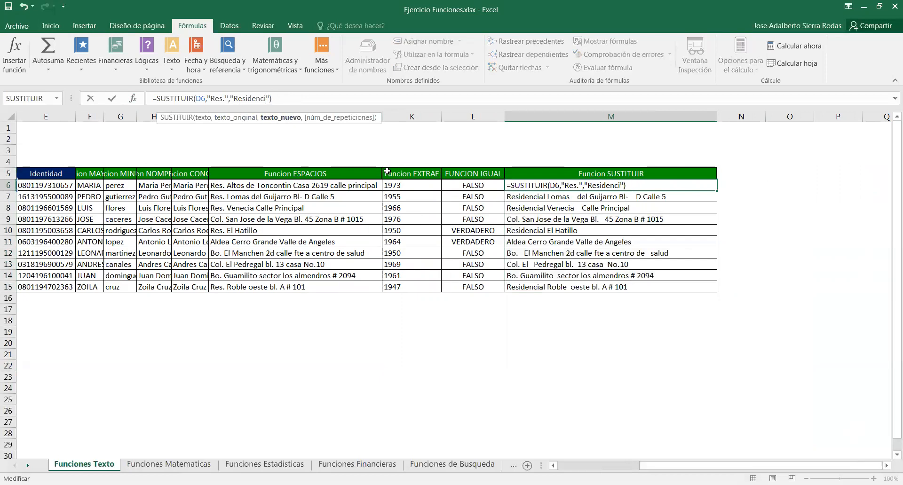
type("Colonia.")
key("Return")
left_click(657, 187)
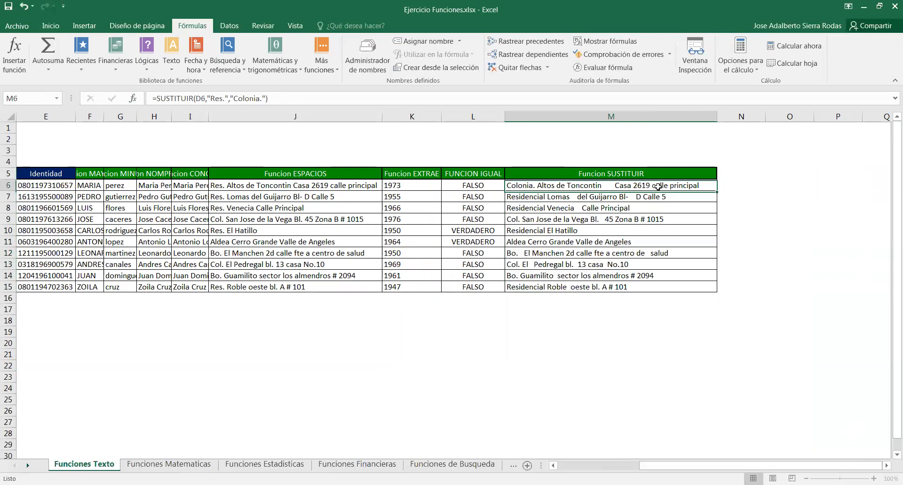
double_click(717, 190)
left_click(527, 366)
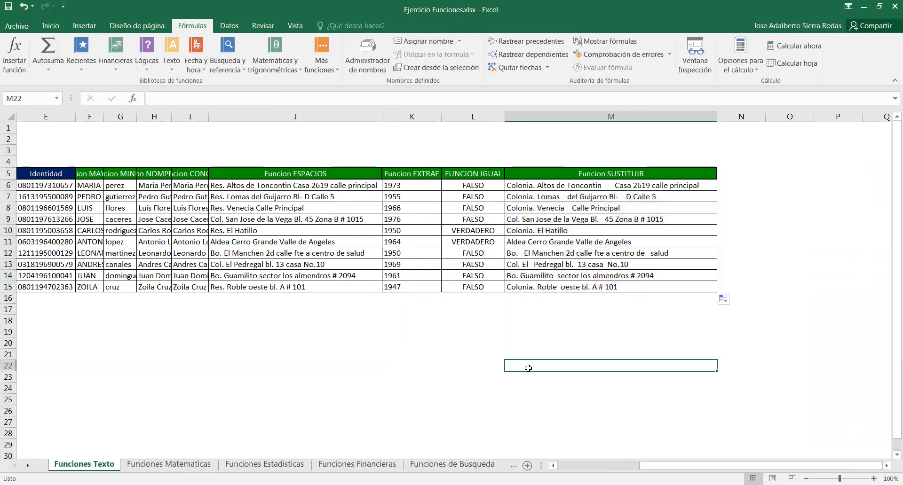
Browse the list of available text functions in the function library
left_click(460, 344)
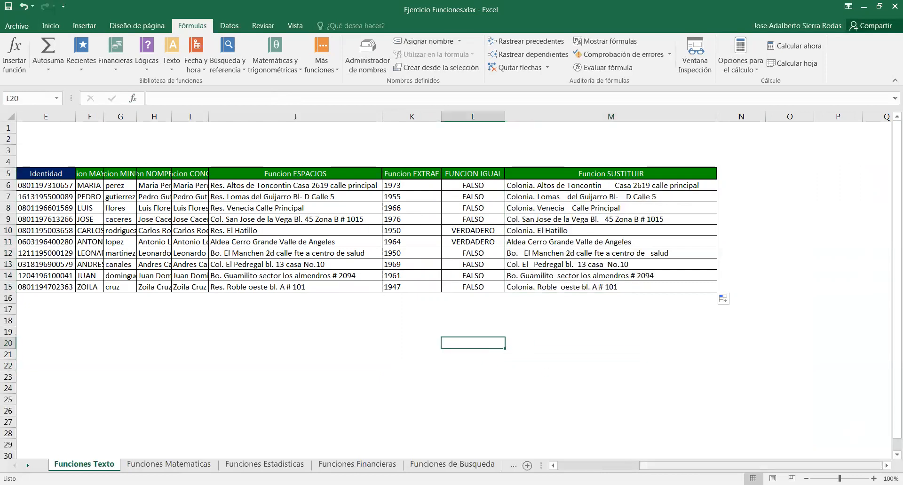
scroll(414, 289, "left", 3)
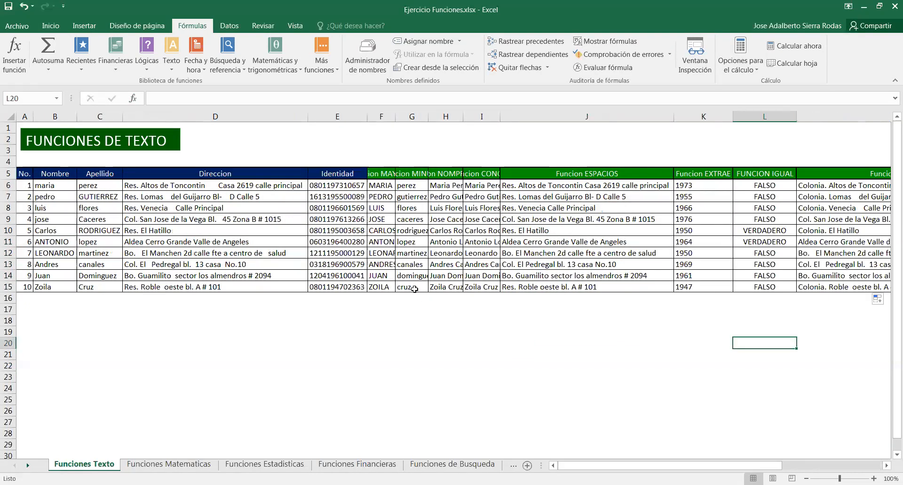
left_click(172, 69)
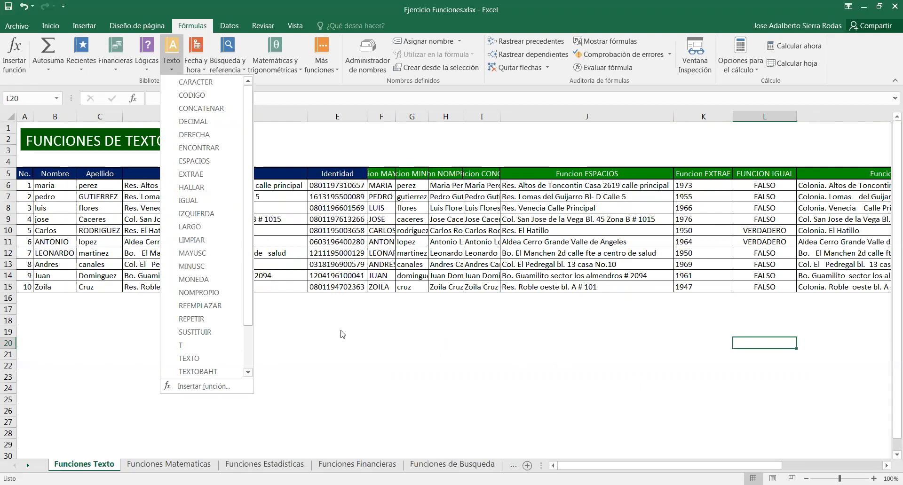
scroll(249, 215, "down", 2)
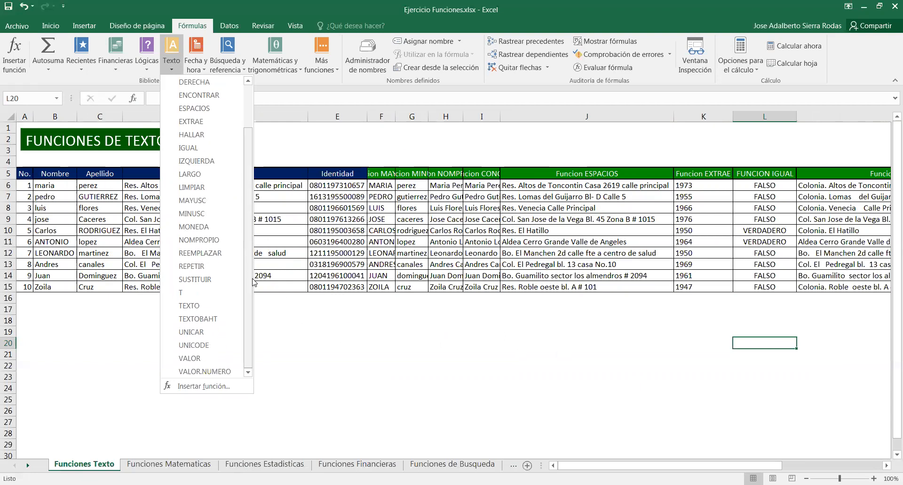